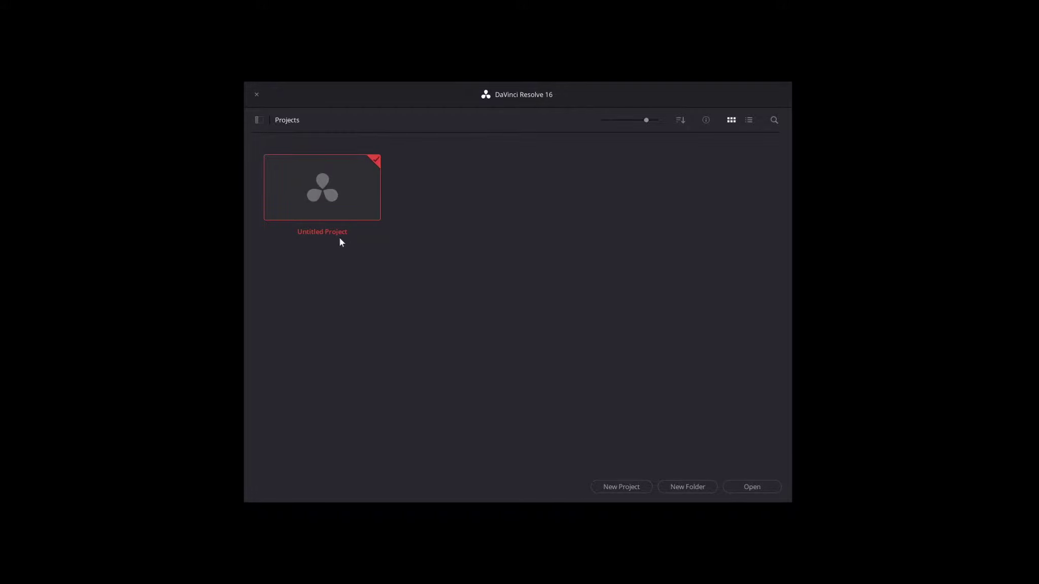
Step: Open the Untitled Project from the Project Manager
double_click(322, 192)
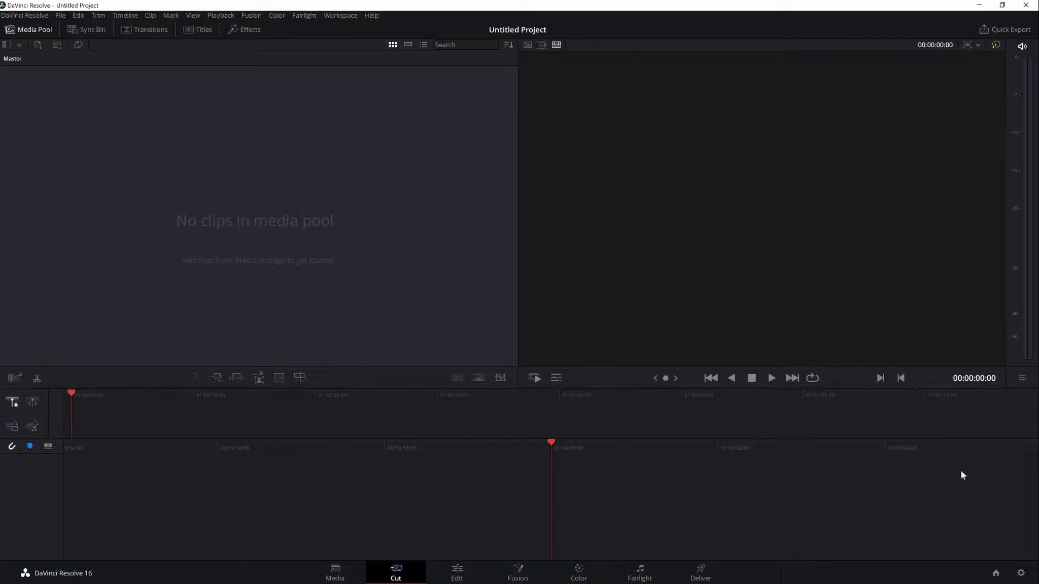
click(1020, 573)
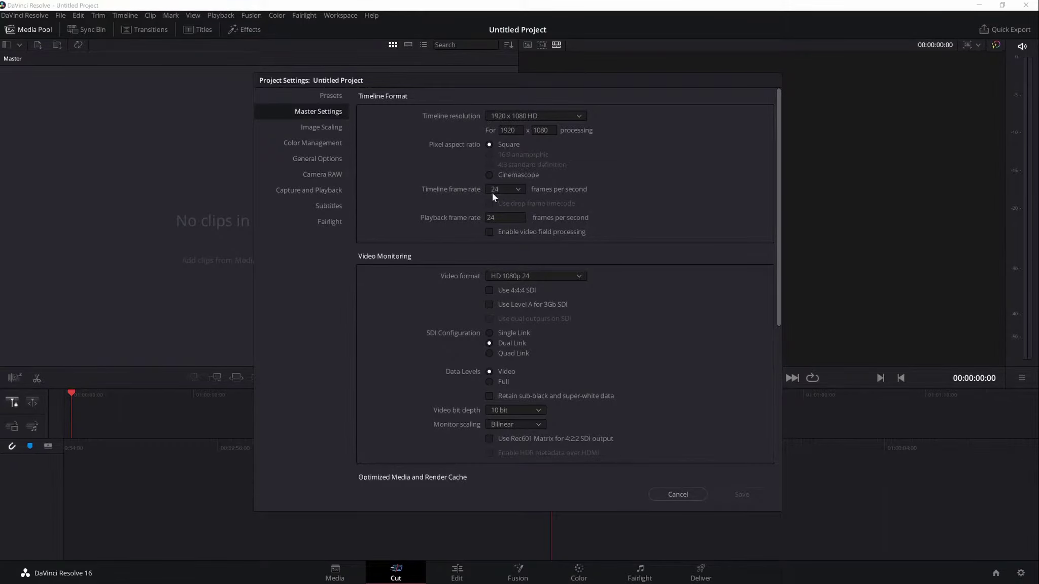
click(691, 494)
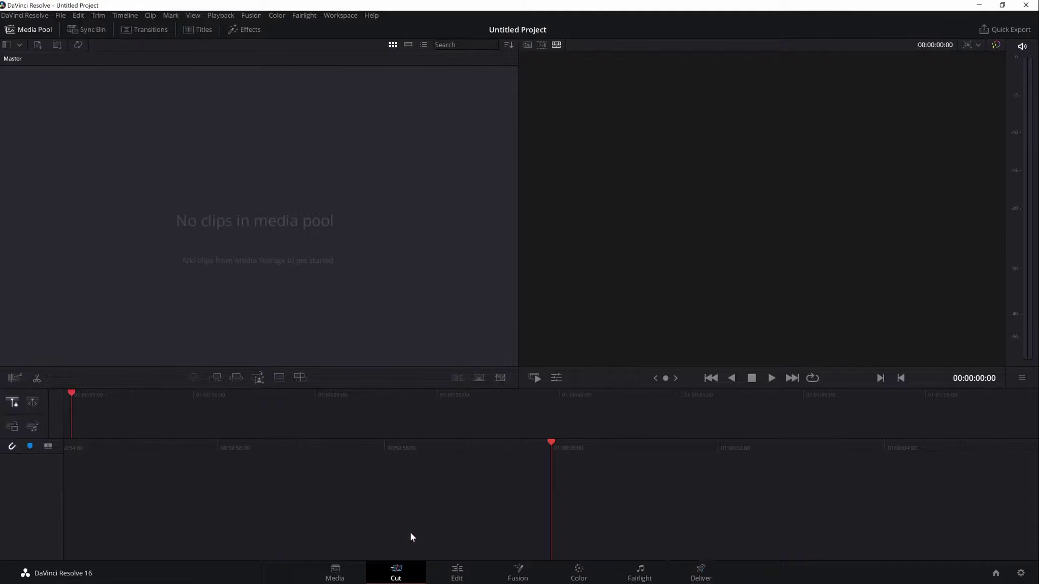
Step: Tour the Media, Cut and Edit pages, finishing back on the Media page
click(331, 571)
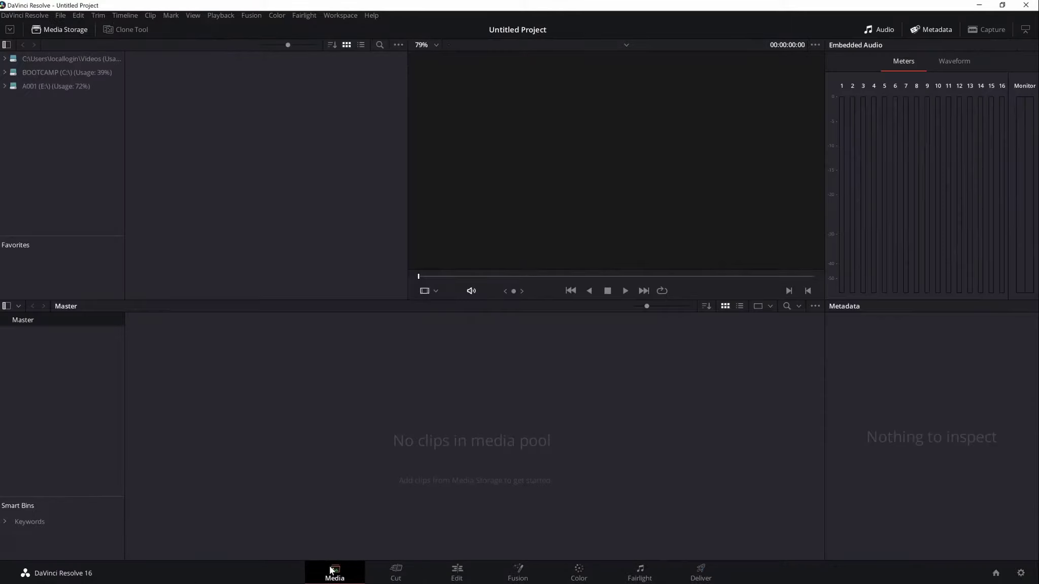
click(395, 570)
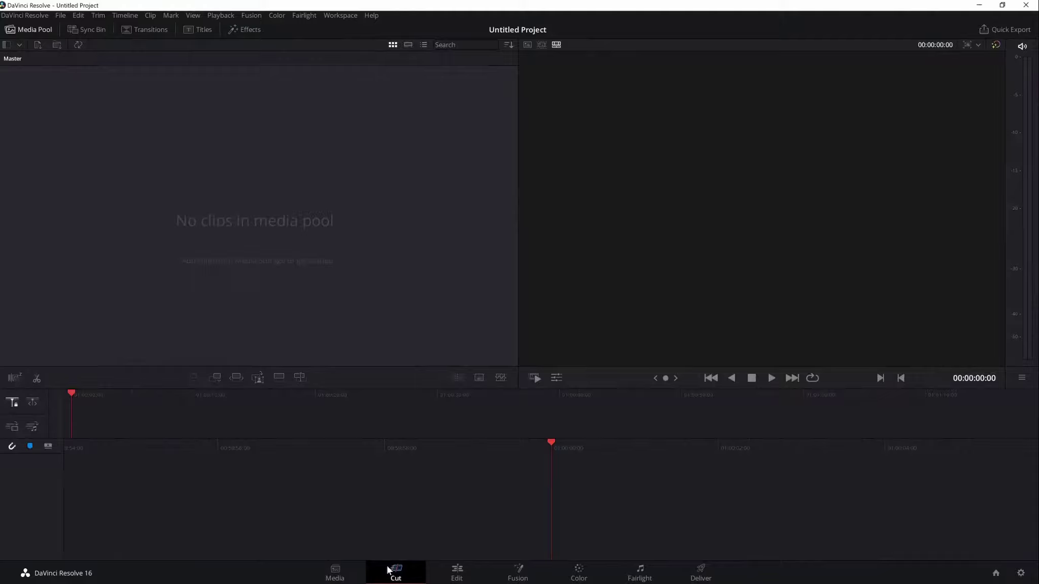
click(447, 568)
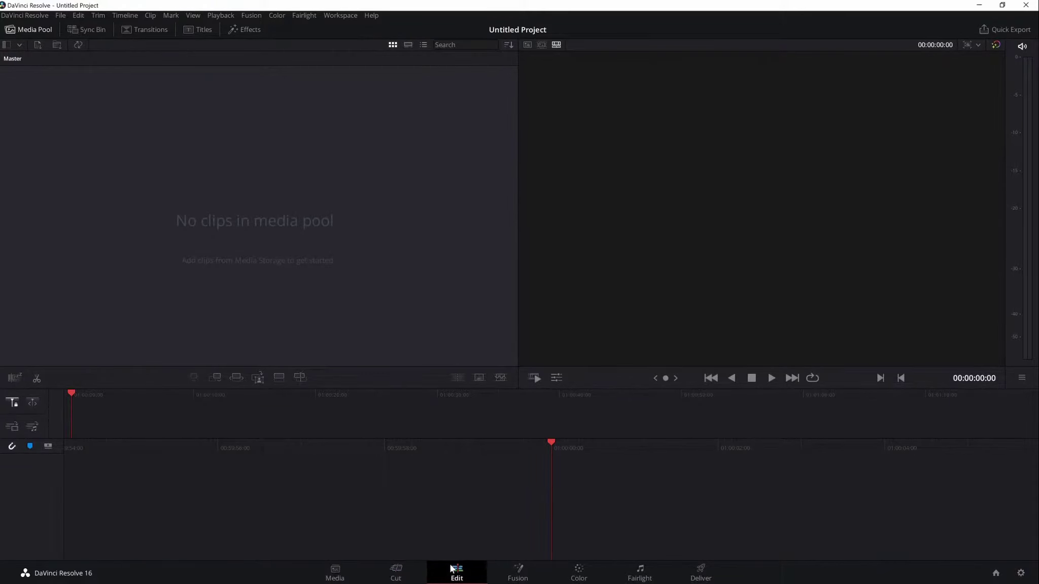
click(335, 572)
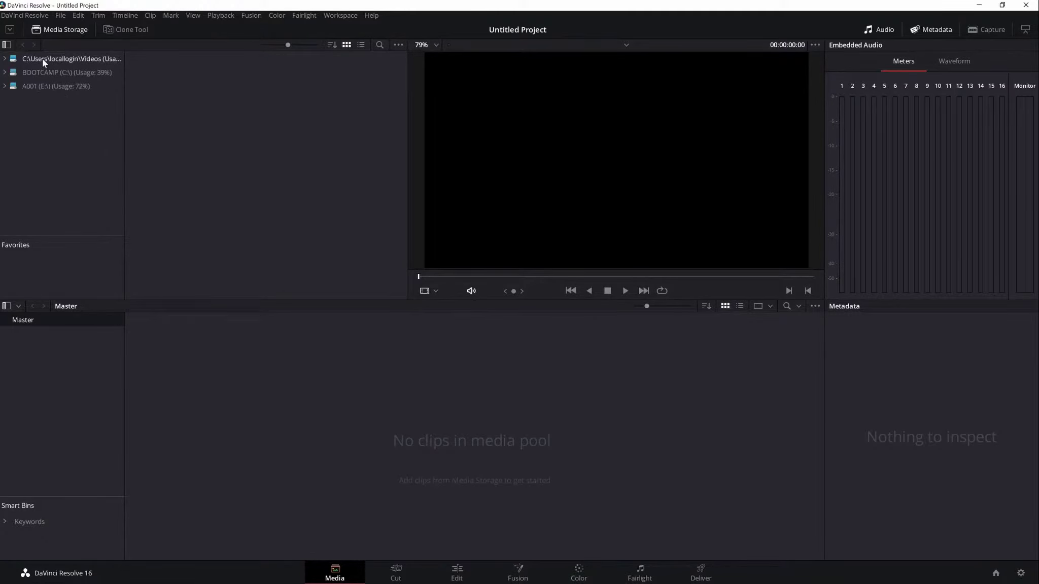
Step: Browse ISA_PA on drive A001, preview clips C221, C223, C226 and C229, then return to Cut
click(42, 87)
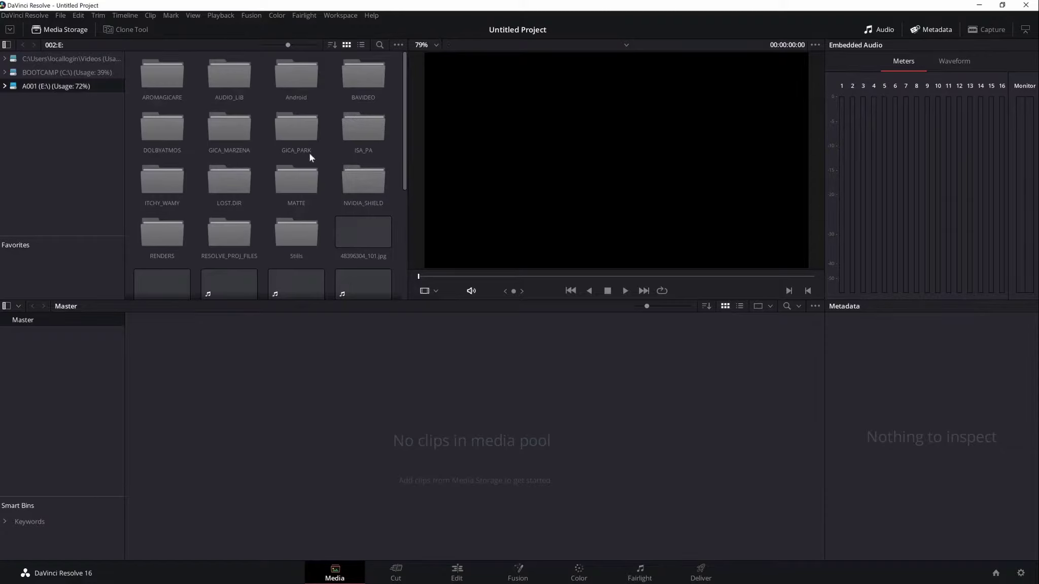
double_click(364, 130)
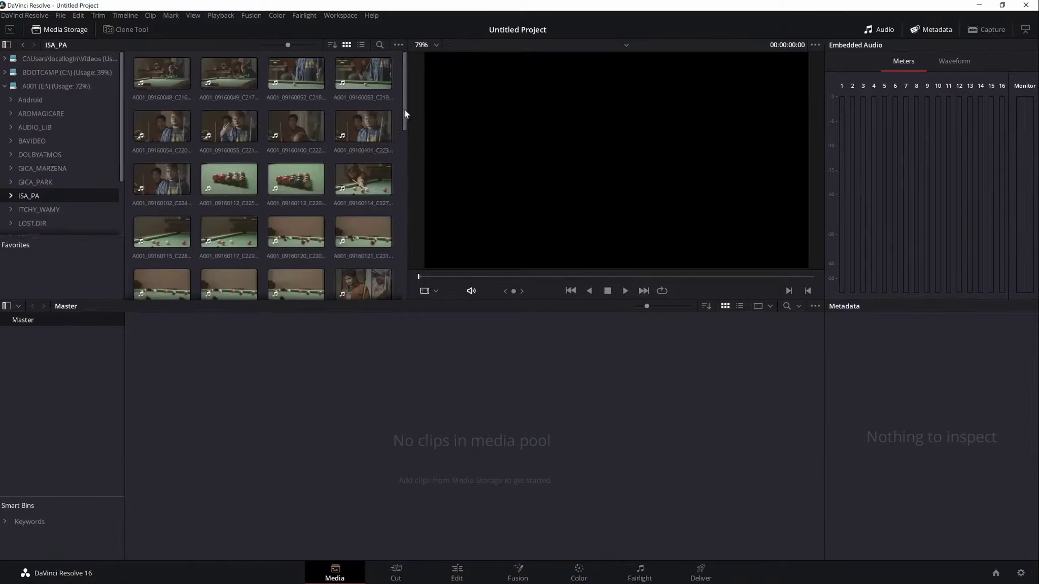
click(183, 75)
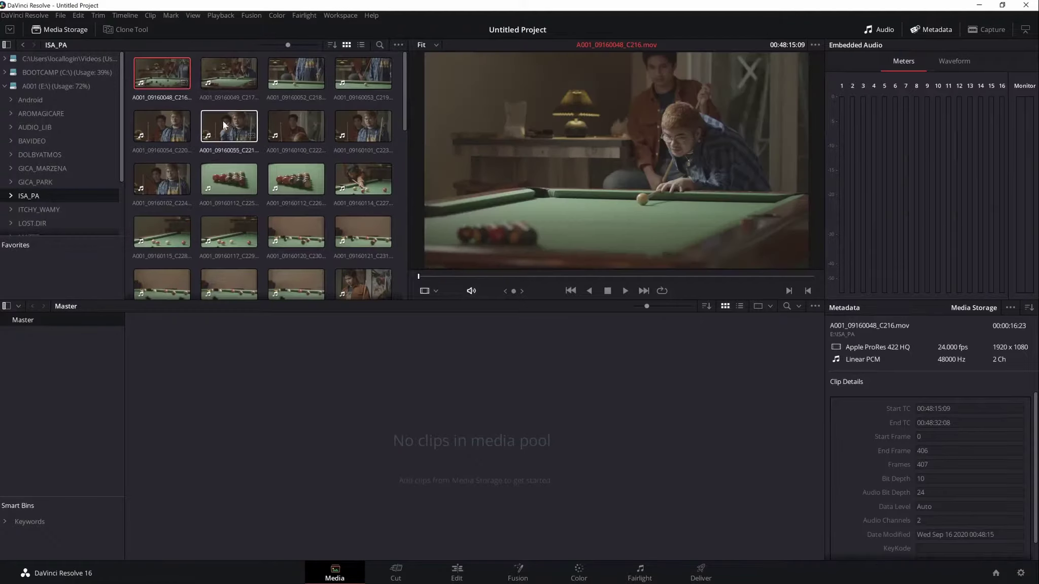
click(225, 123)
mouse_move(168, 83)
mouse_down()
mouse_move(275, 388)
mouse_move(267, 324)
mouse_move(171, 87)
mouse_up()
key(ctrl+a)
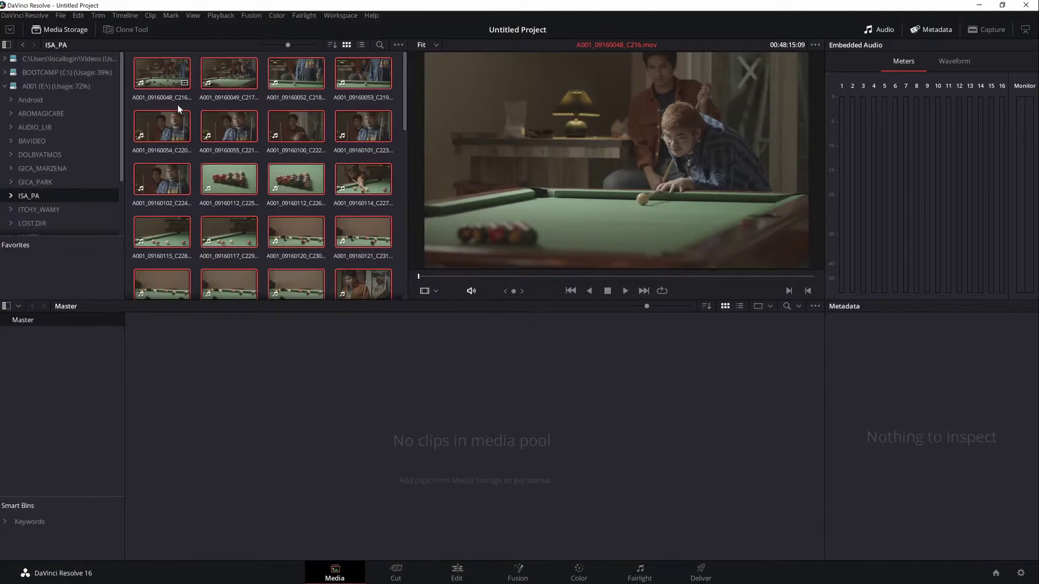
click(235, 117)
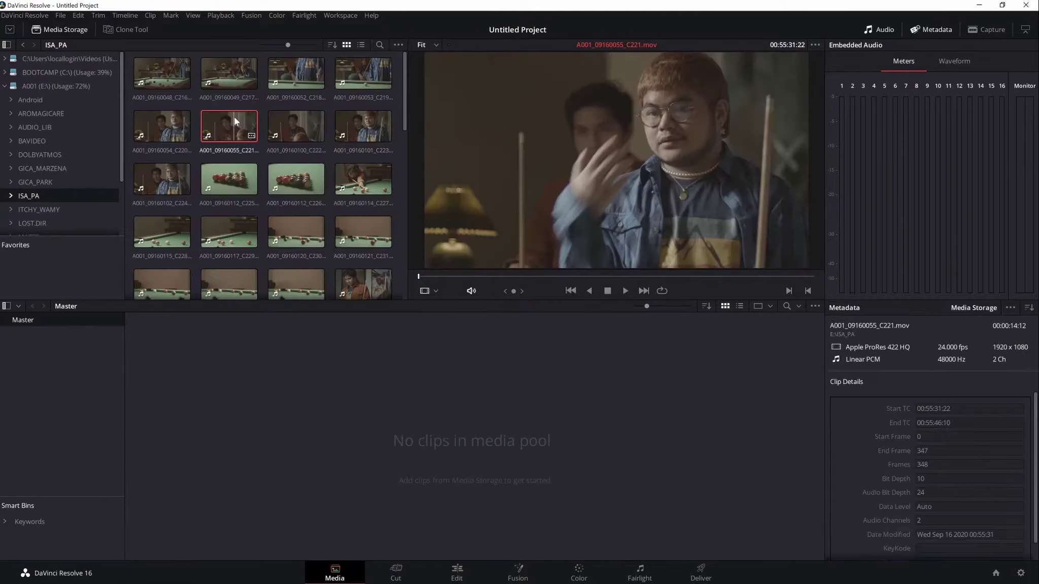
ctrl+click(348, 122)
ctrl+click(296, 178)
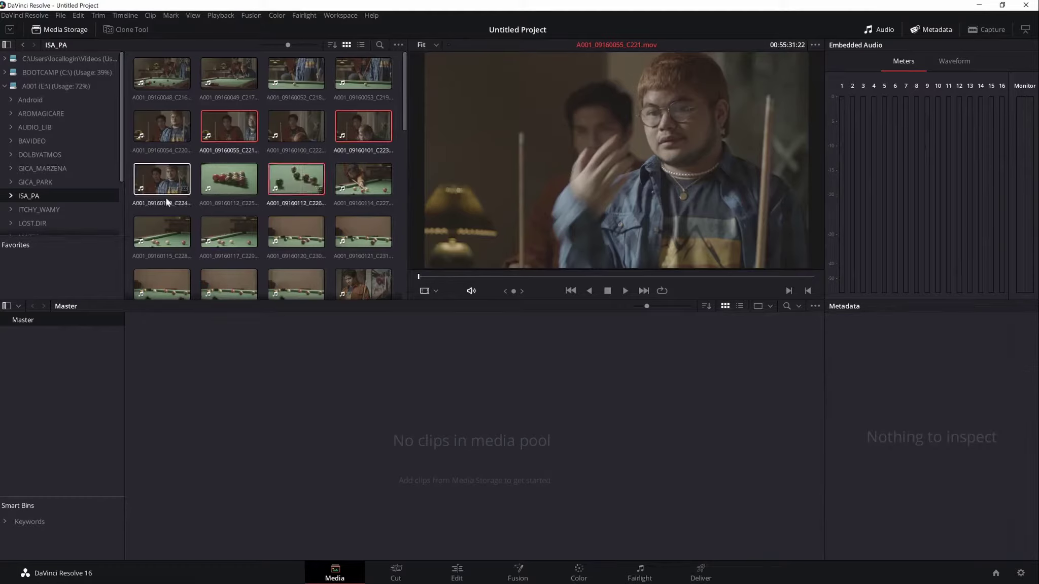
click(242, 240)
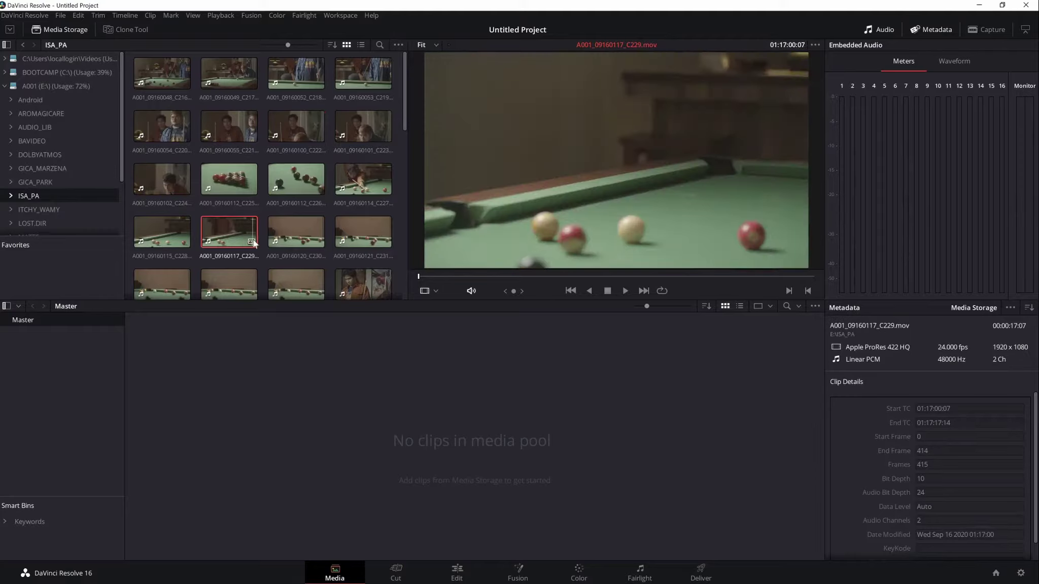
click(393, 572)
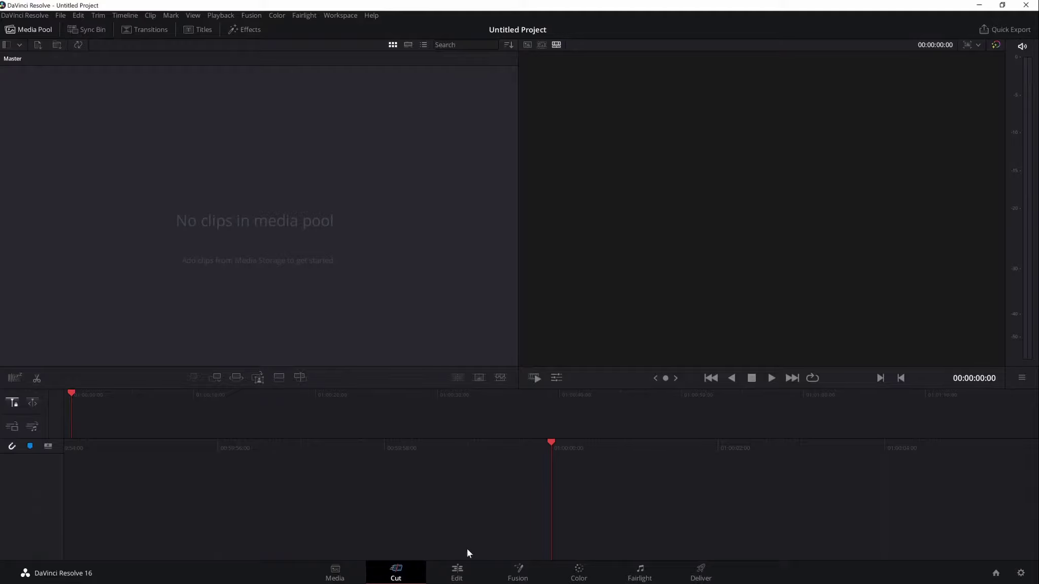
Step: Step through the Edit, Fusion, Color, Fairlight and Deliver pages
click(458, 572)
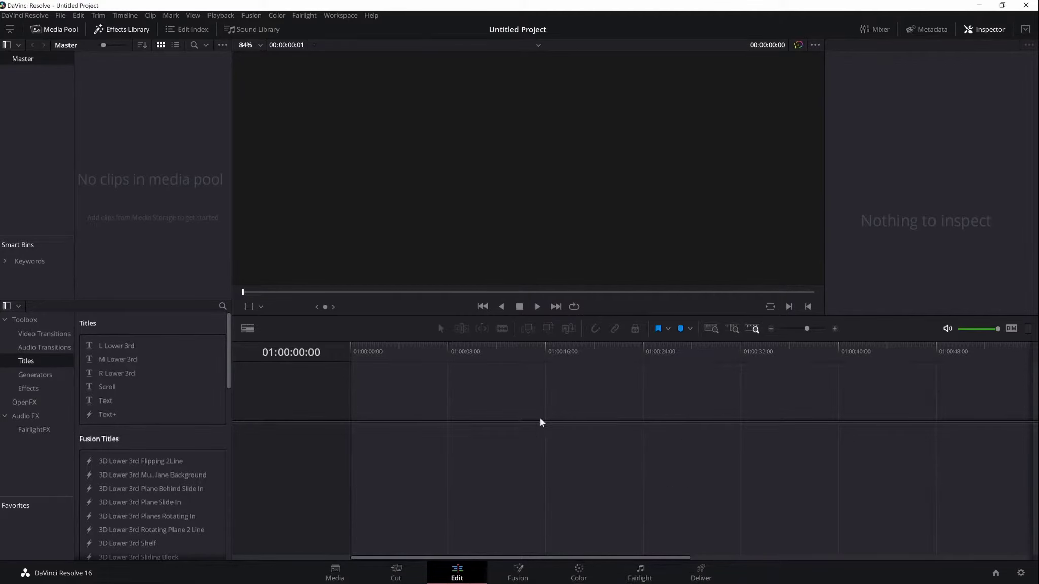
click(519, 571)
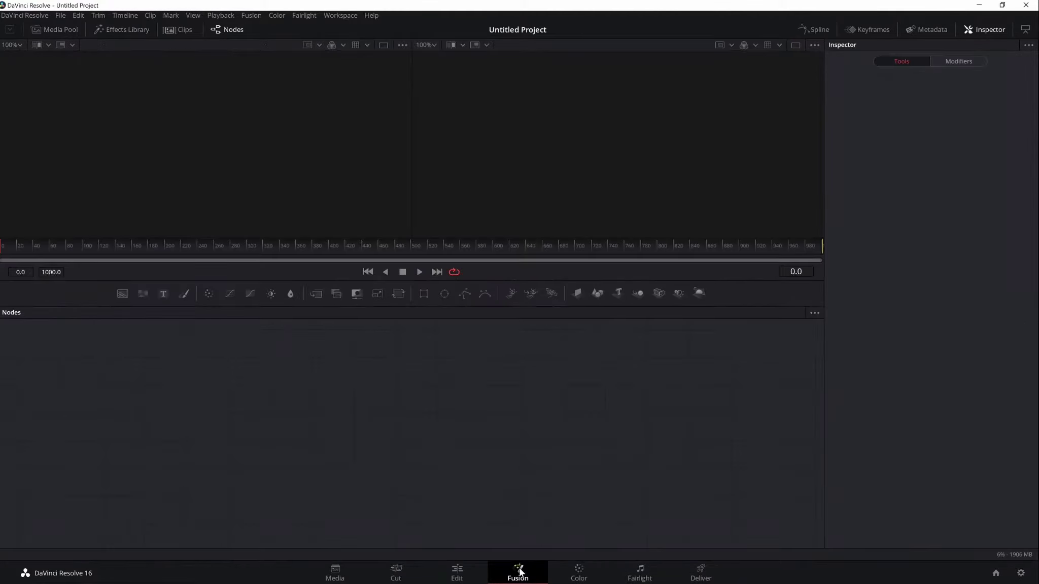
click(581, 572)
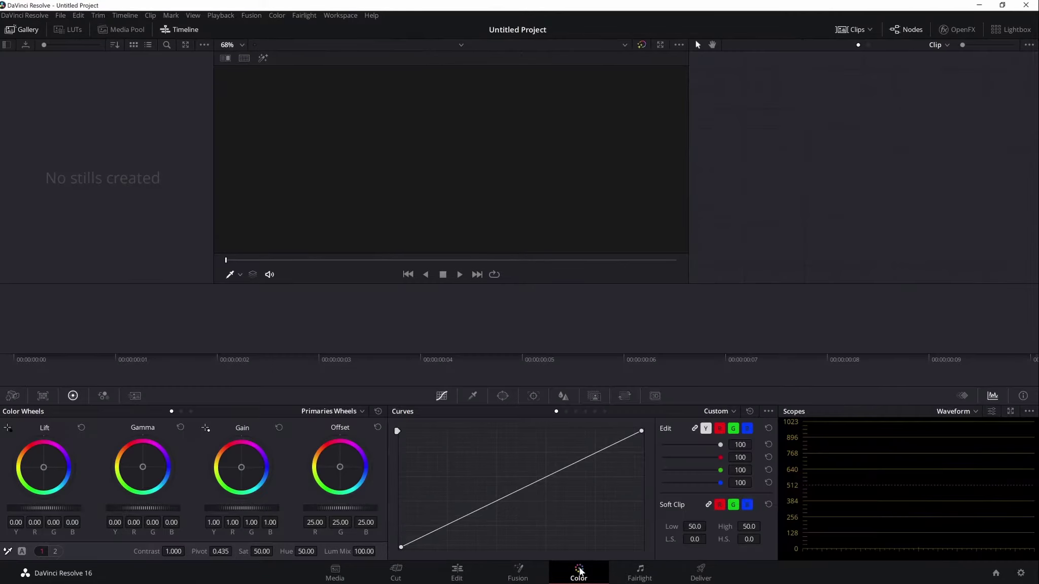
click(640, 572)
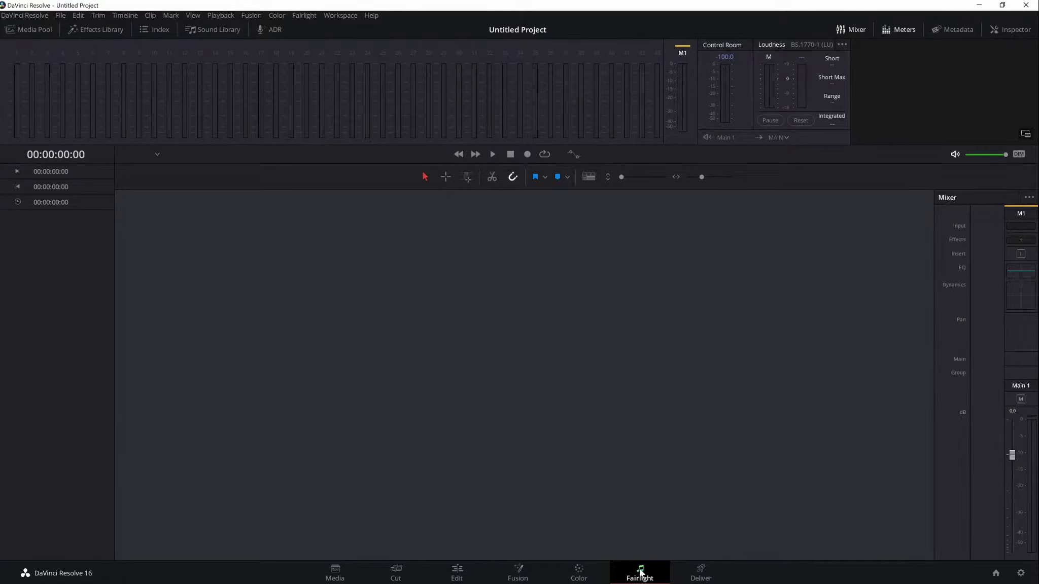
click(701, 573)
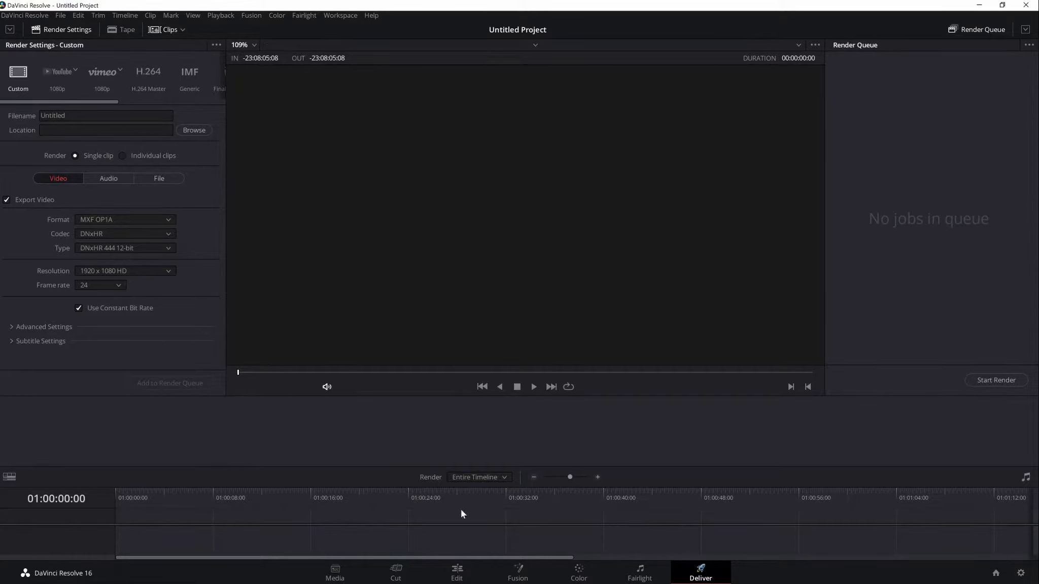
Step: Open the GICA_PARK folder on the Media page and preview clip A001_10021040_C010
click(335, 572)
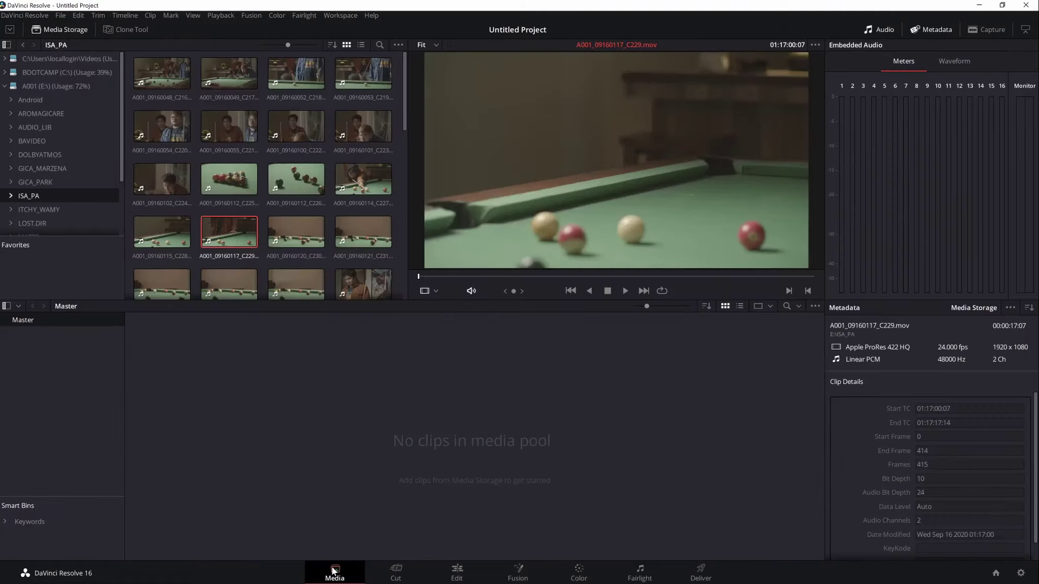
click(49, 184)
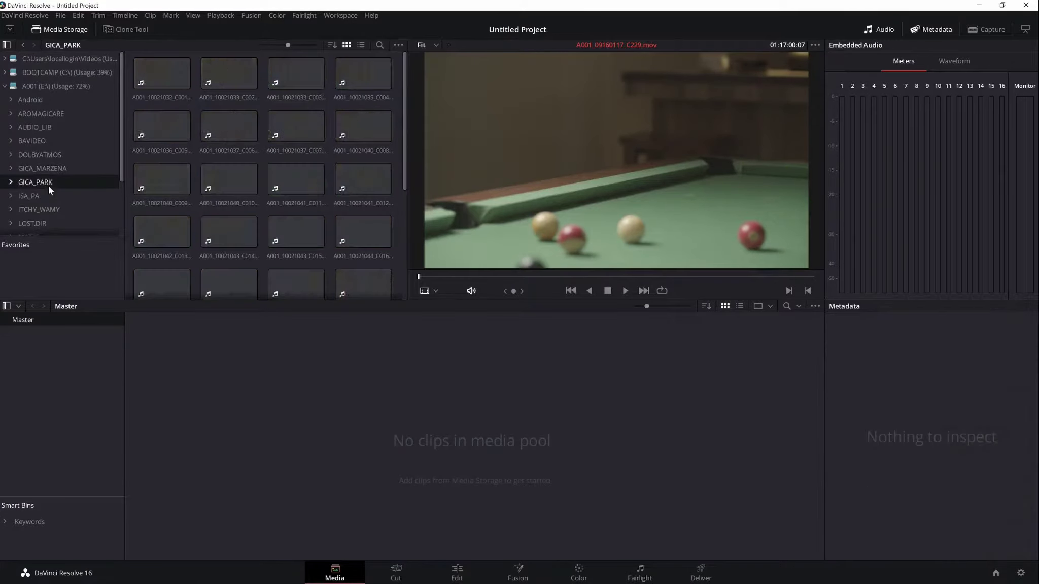
click(226, 184)
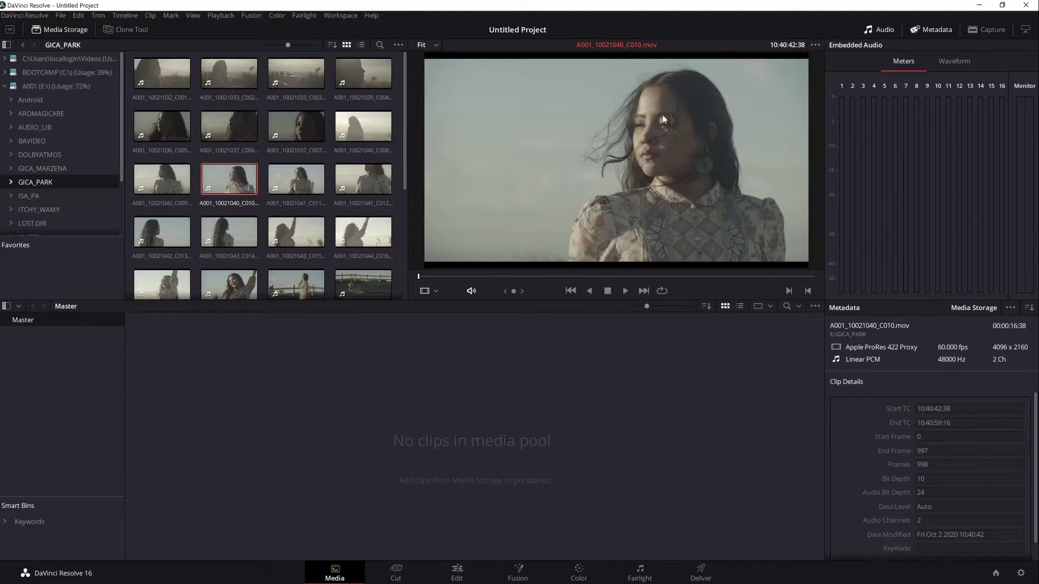
Step: Hide the embedded audio meters and the metadata panel so the viewer widens
click(938, 29)
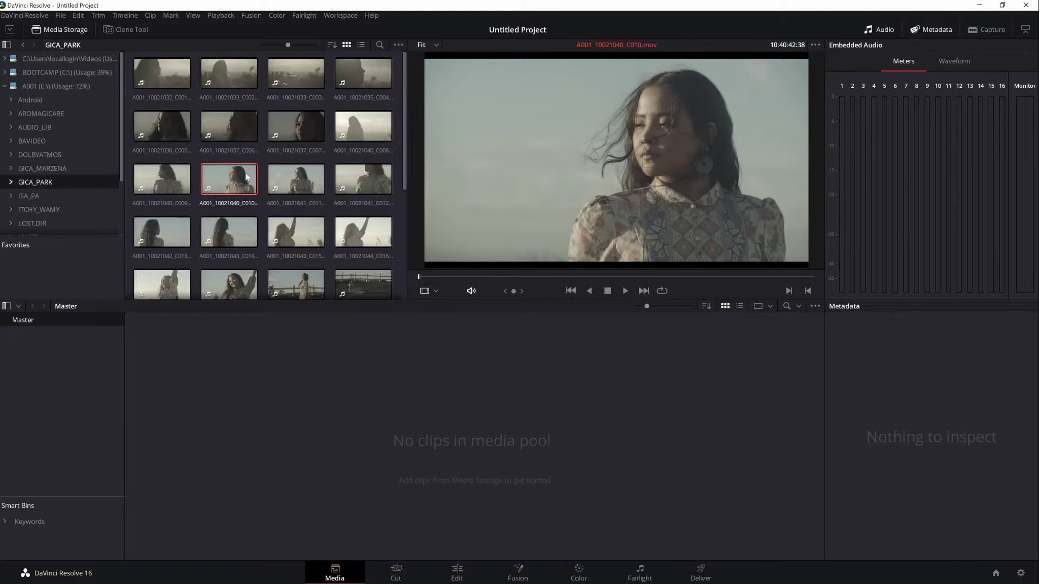
click(224, 180)
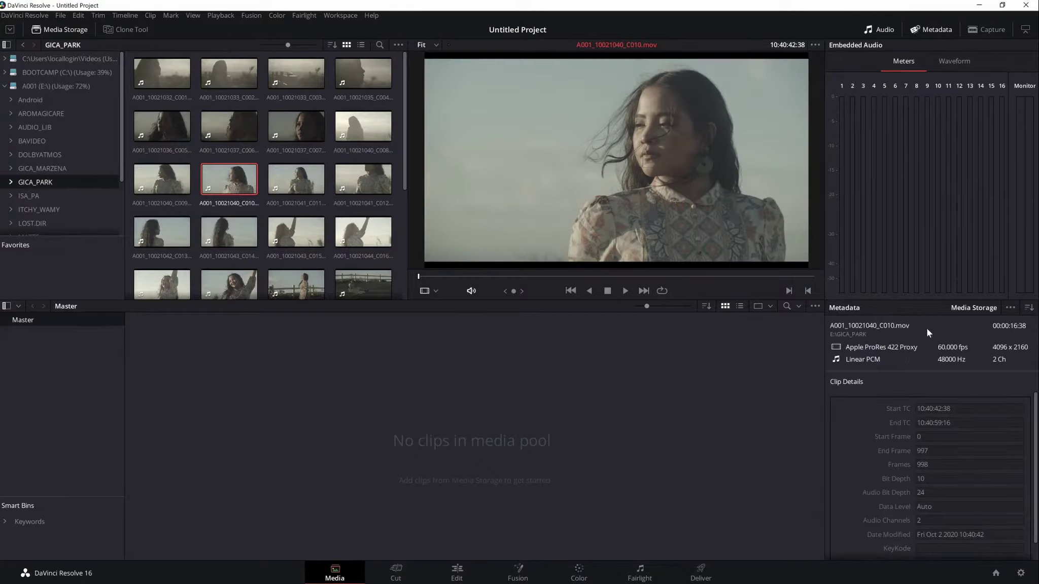
click(880, 30)
click(881, 27)
click(885, 30)
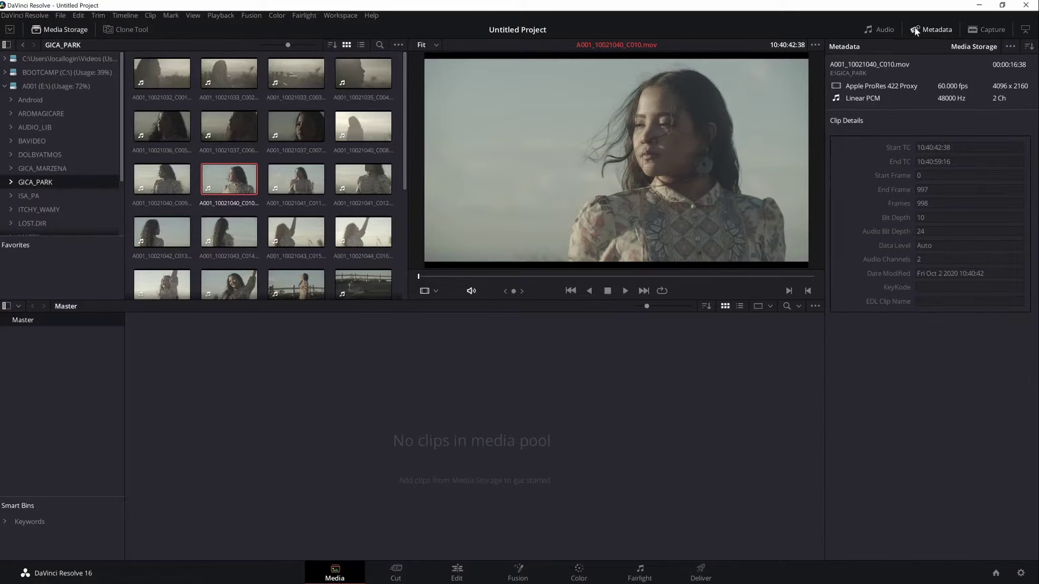
click(915, 28)
Step: Add clip C010 to the media pool, answering the frame-rate prompt, and show its metadata
drag(250, 188, 286, 387)
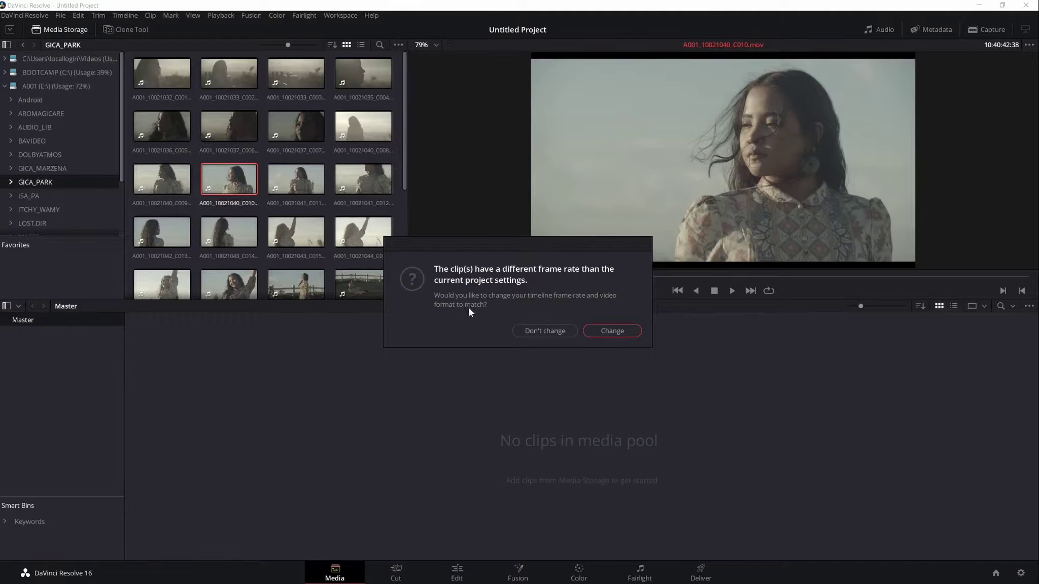
click(545, 330)
click(169, 339)
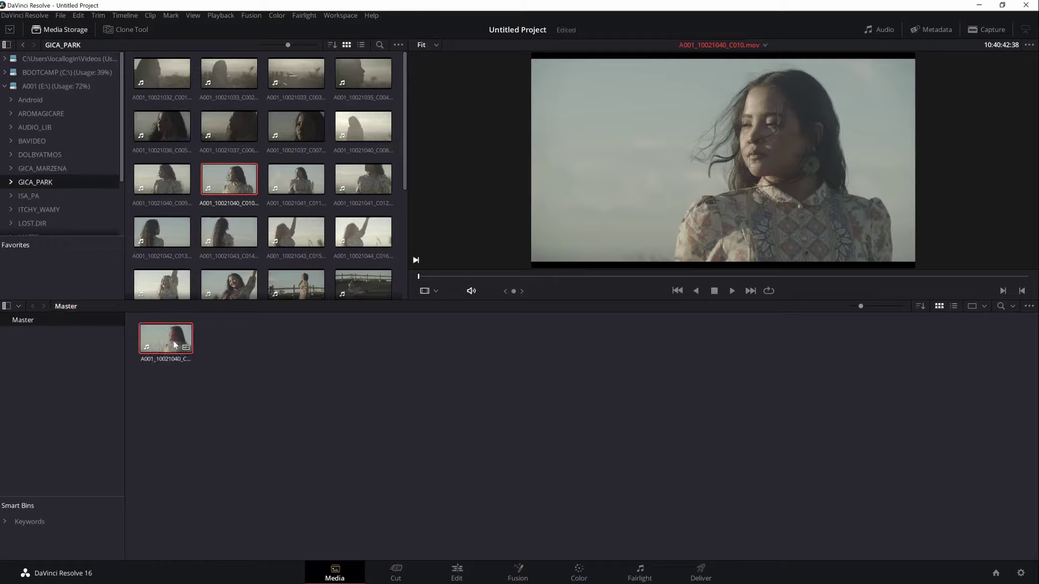
click(932, 30)
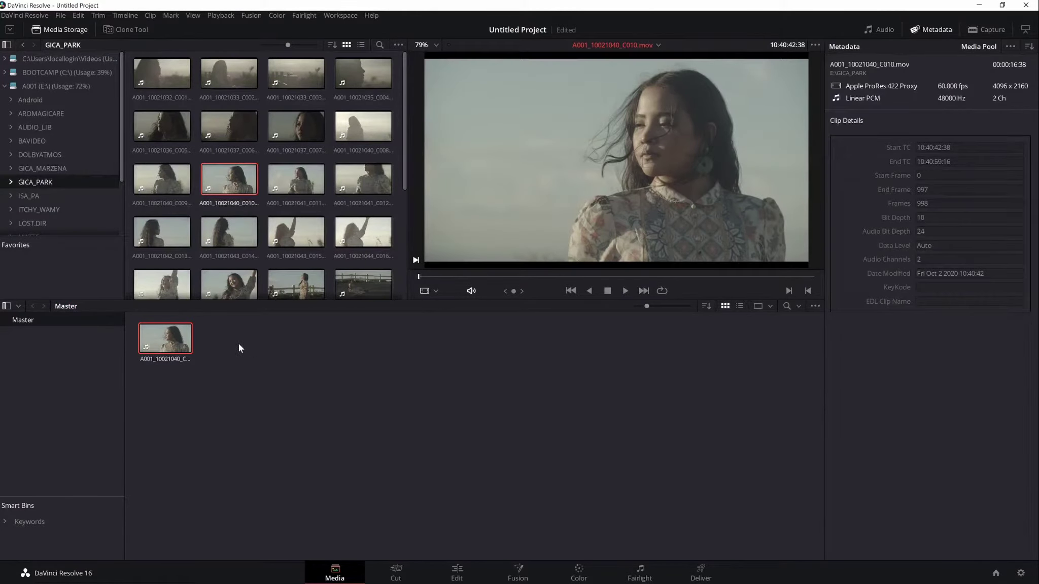
Step: Remove clip C010 from the media pool, confirming the removal
click(195, 382)
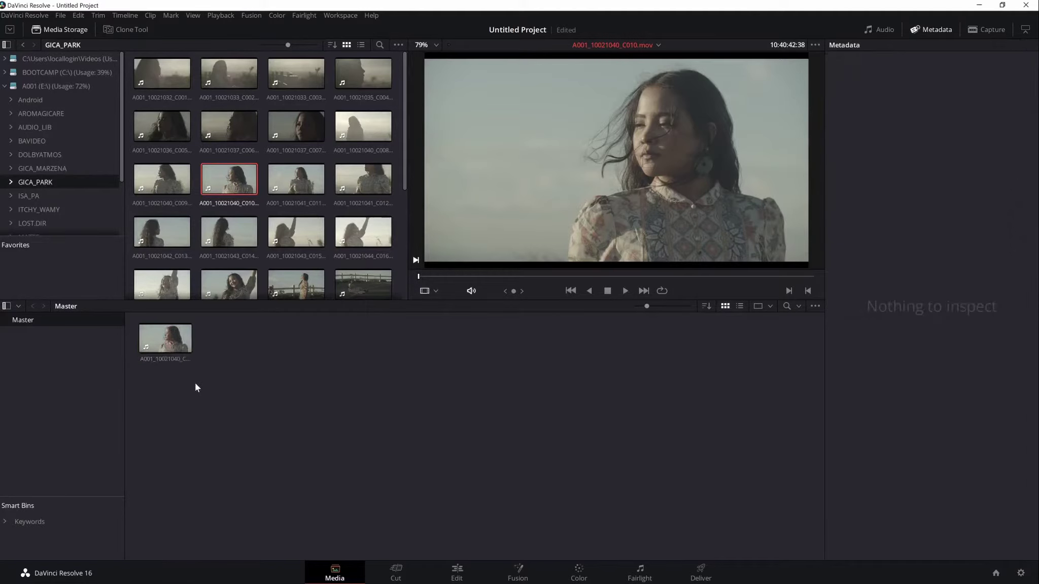
click(171, 347)
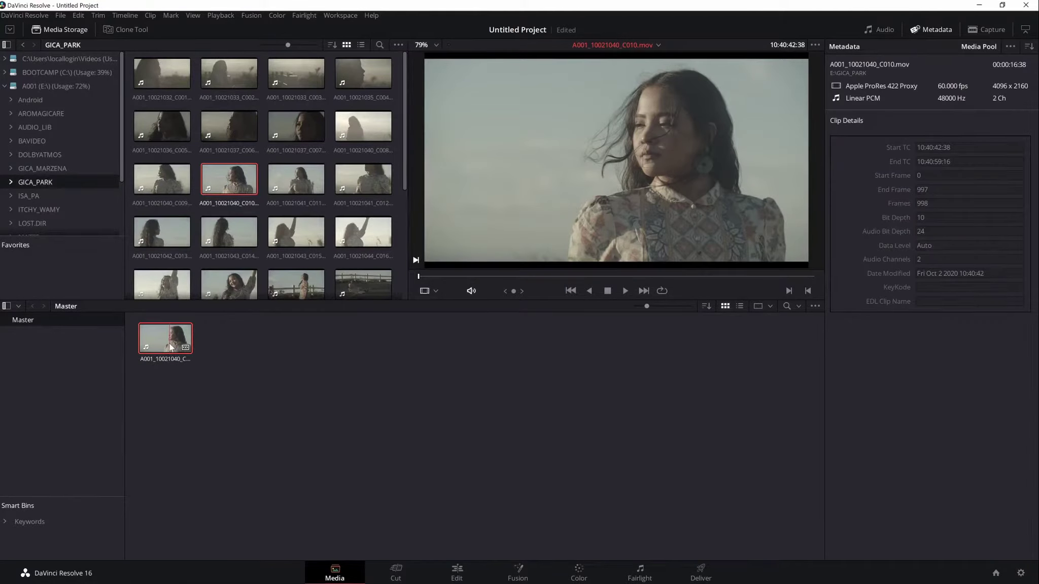
key(Delete)
click(625, 325)
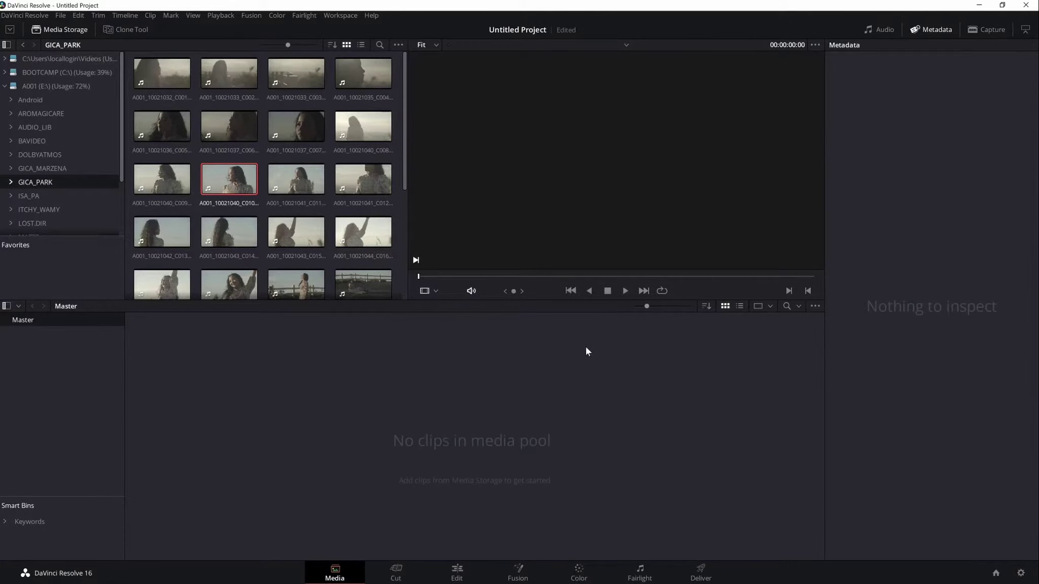
Step: Bring clips C226, C224, C217 and This Or That - TrackTribe.mp3 from ISA_PA into the pool
click(51, 197)
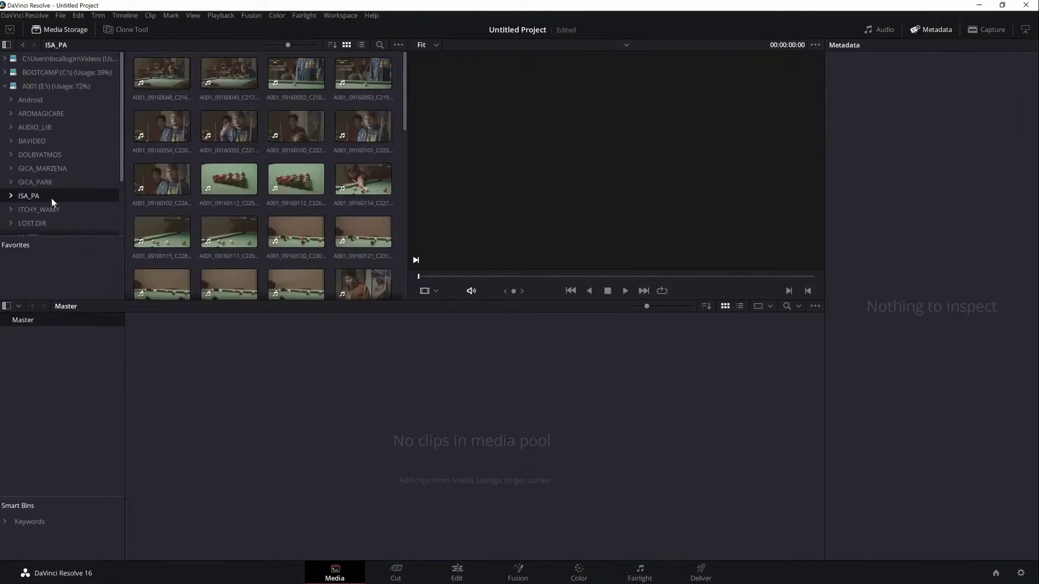
click(297, 194)
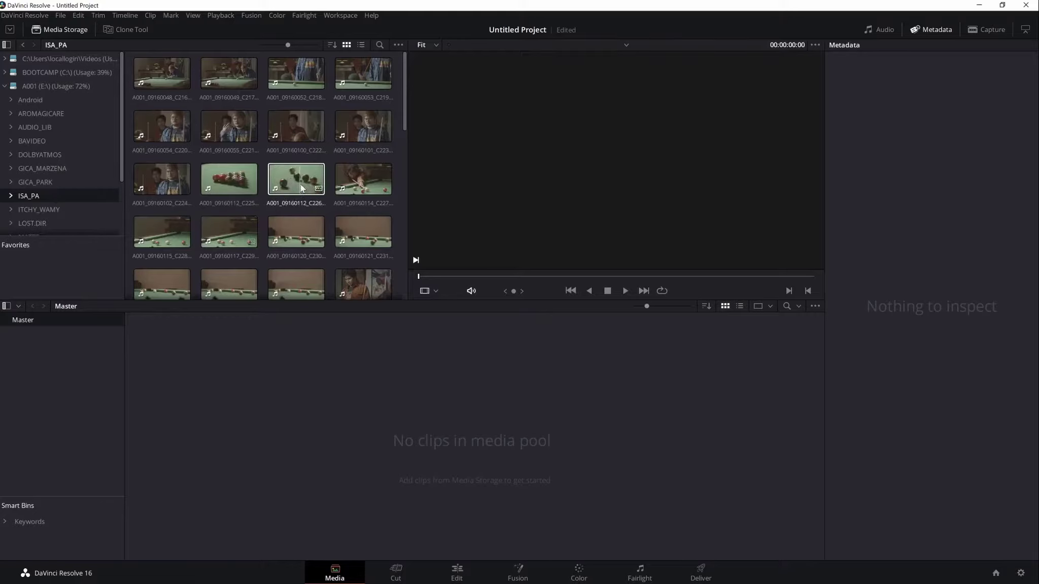
drag(301, 189, 253, 379)
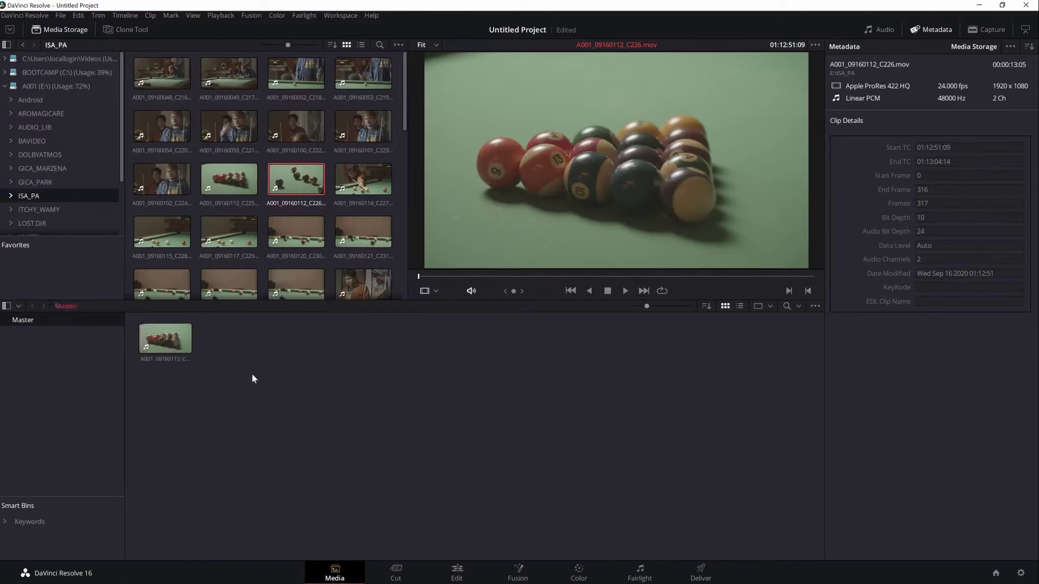
drag(168, 171, 251, 361)
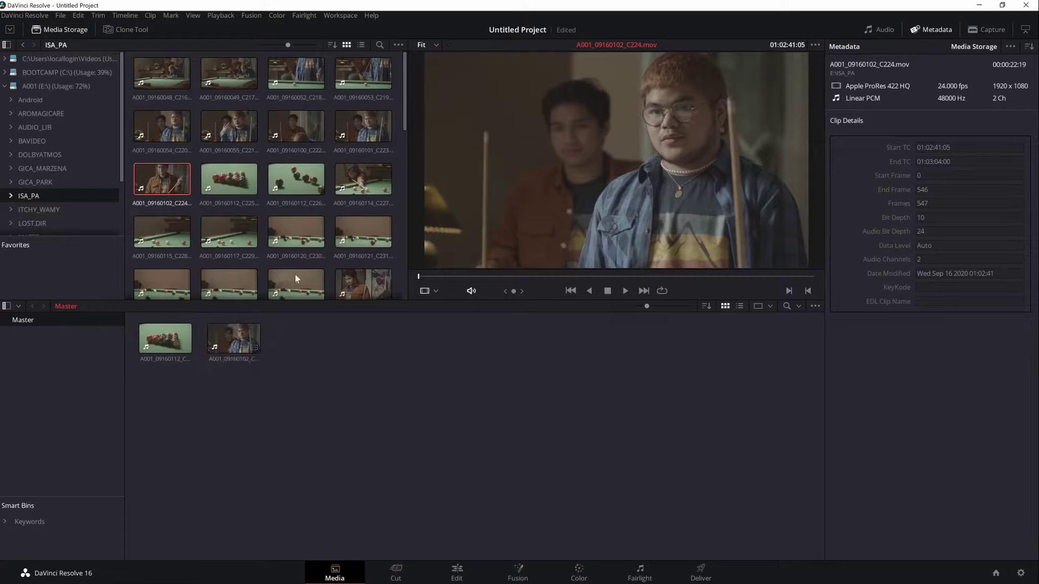
drag(226, 84, 311, 375)
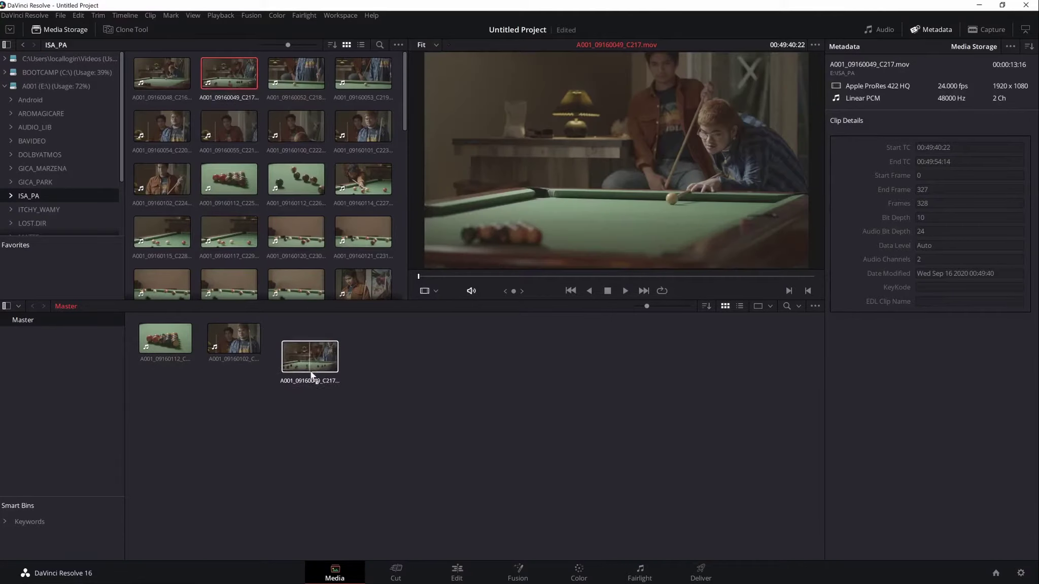
drag(406, 121, 405, 290)
drag(291, 261, 379, 363)
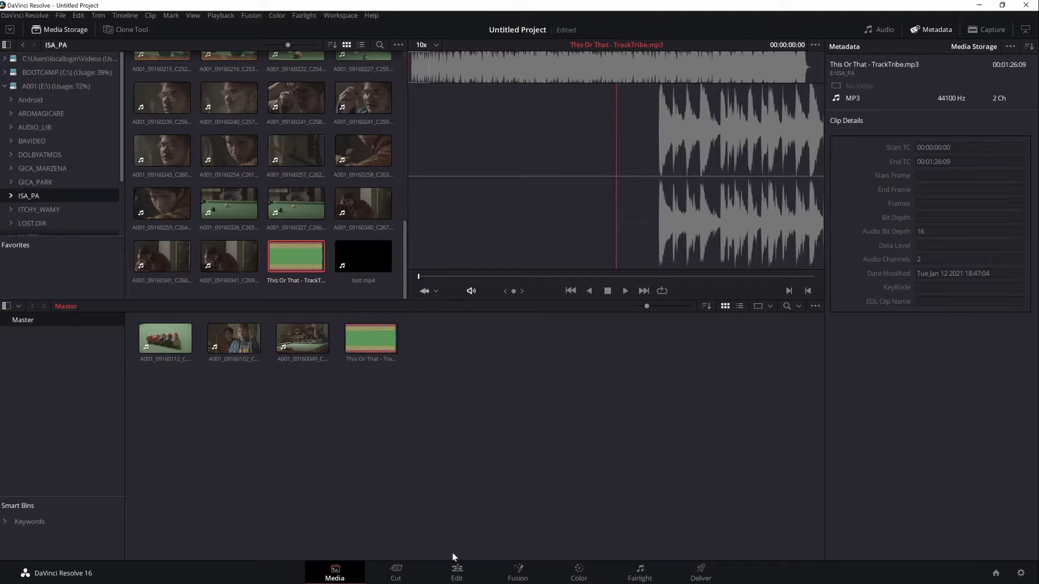
Step: Create a new timeline, Timeline 1, from the media pool on the Edit page
click(458, 573)
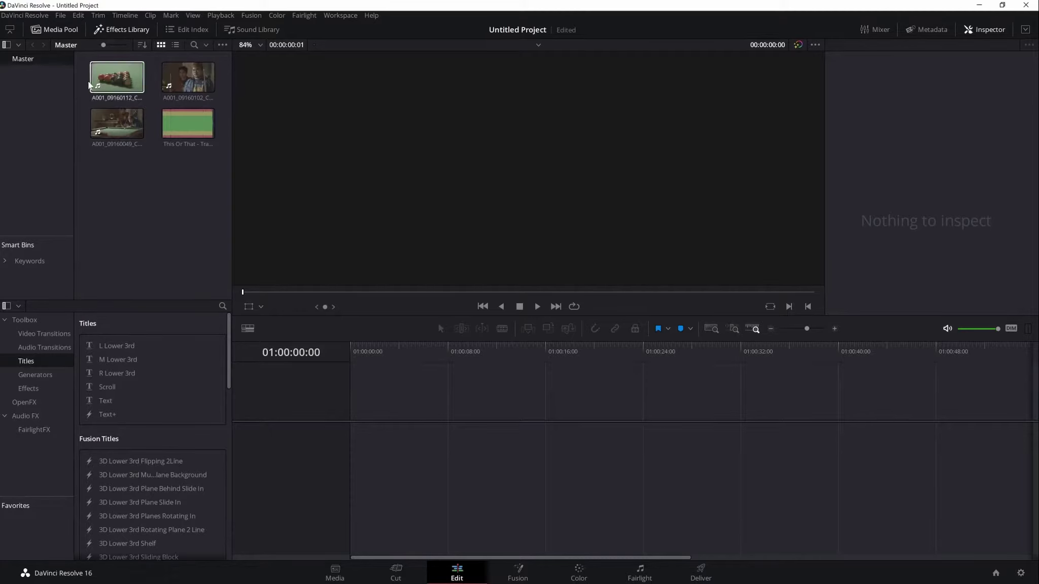
click(99, 89)
click(127, 155)
right_click(123, 211)
mouse_move(143, 220)
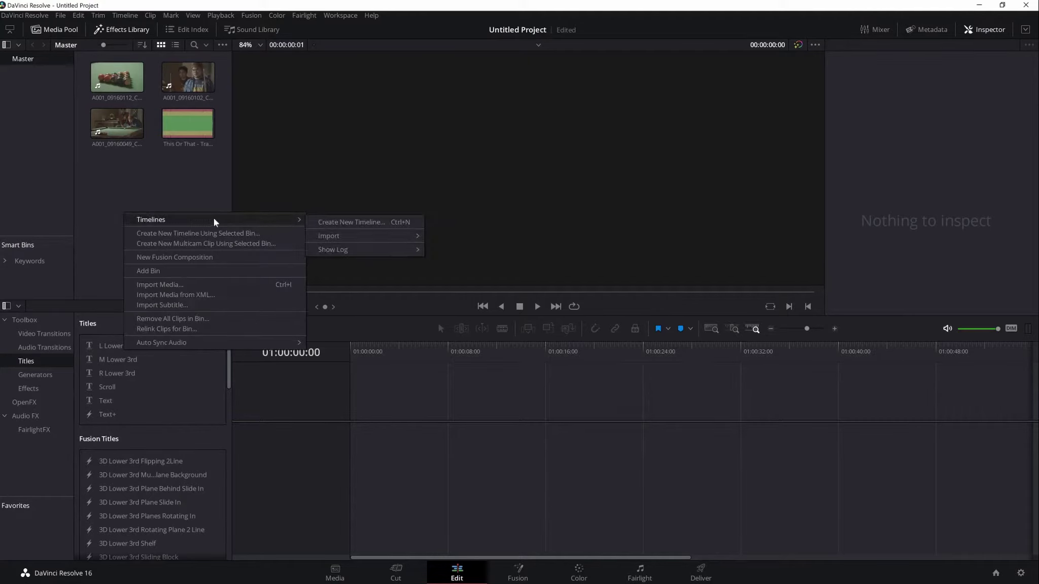
click(354, 221)
click(608, 354)
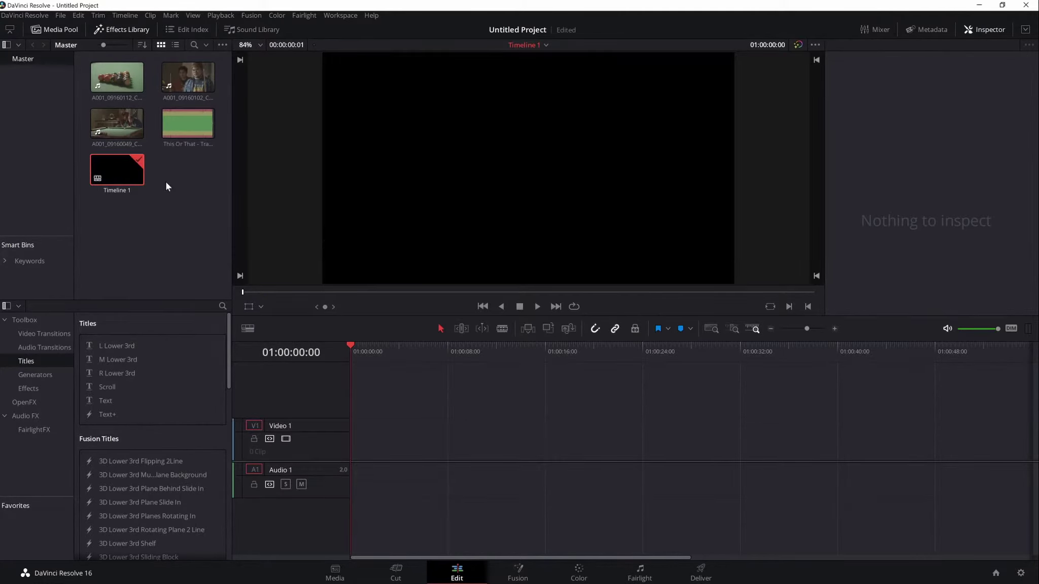
key(ctrl+z)
Step: Rename the timeline MAIN and lay clips C217, C226 and C224 onto it in order
drag(116, 123, 471, 440)
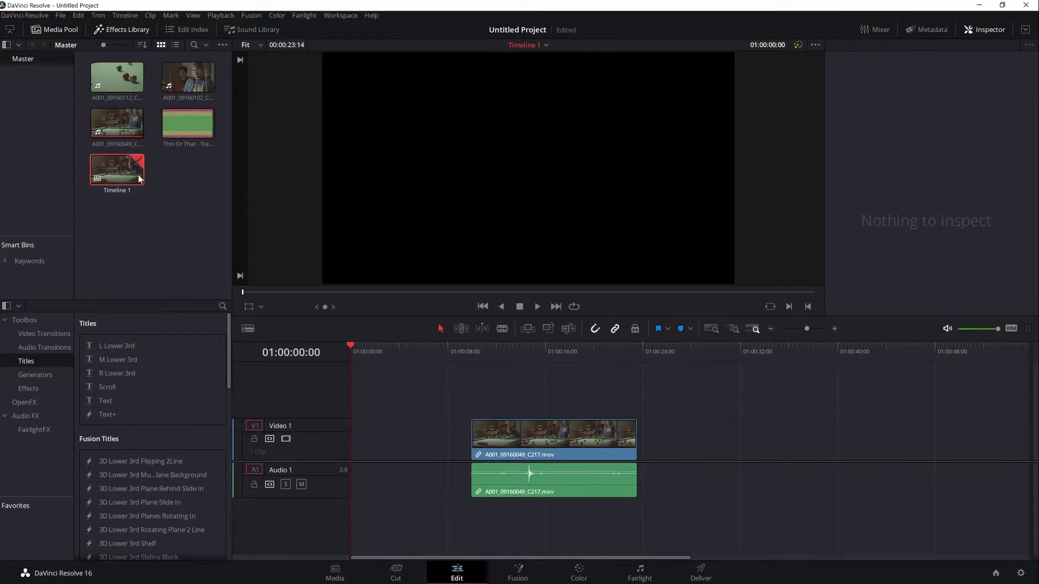
double_click(113, 189)
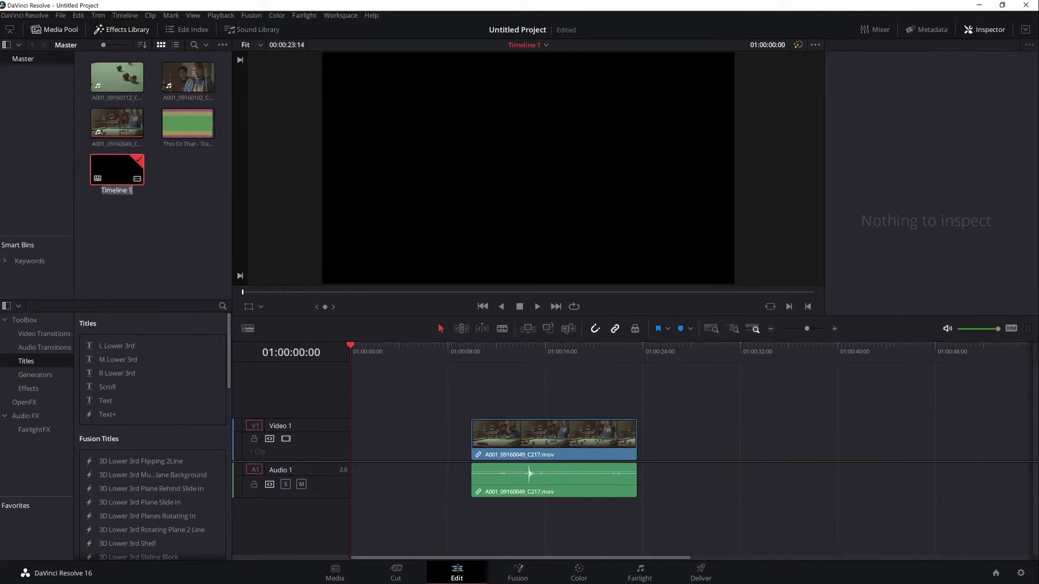
text(MAIN)
key(Return)
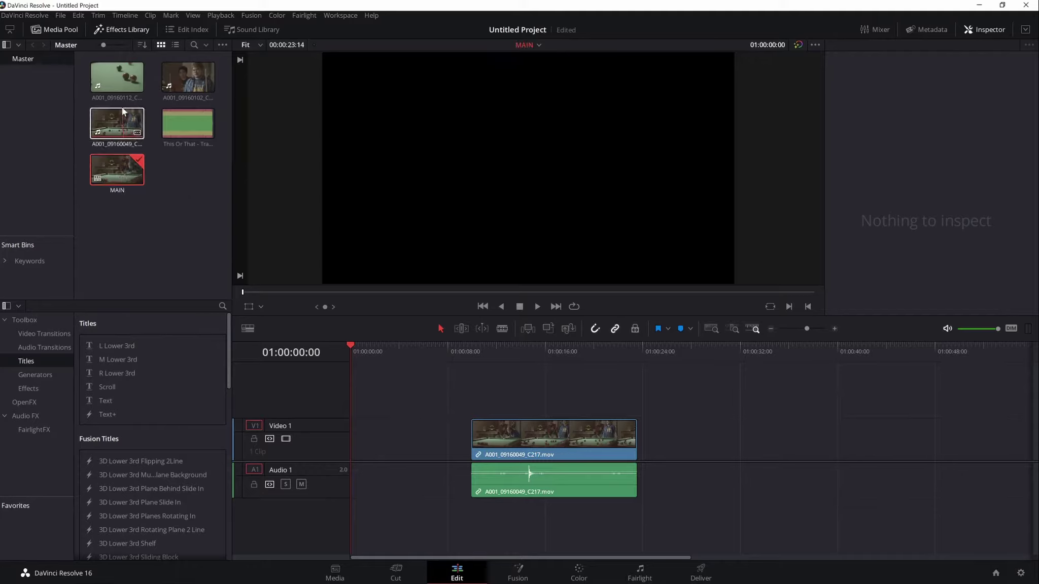
drag(118, 81, 675, 451)
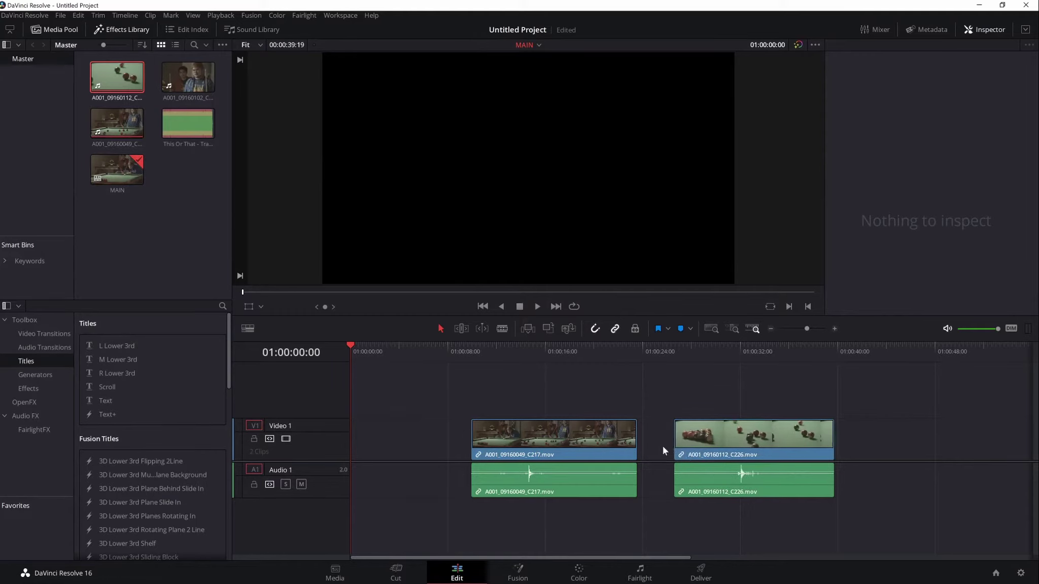
drag(188, 98, 868, 436)
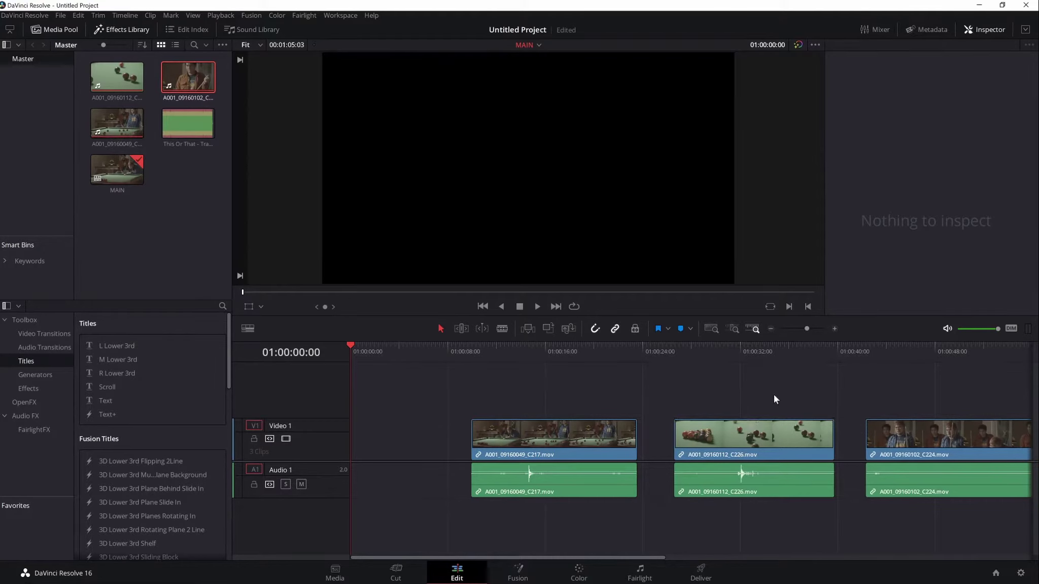
Step: Undo two trial Blade splits on C217, then trim its start to the playhead at 01:00:13:15
click(495, 349)
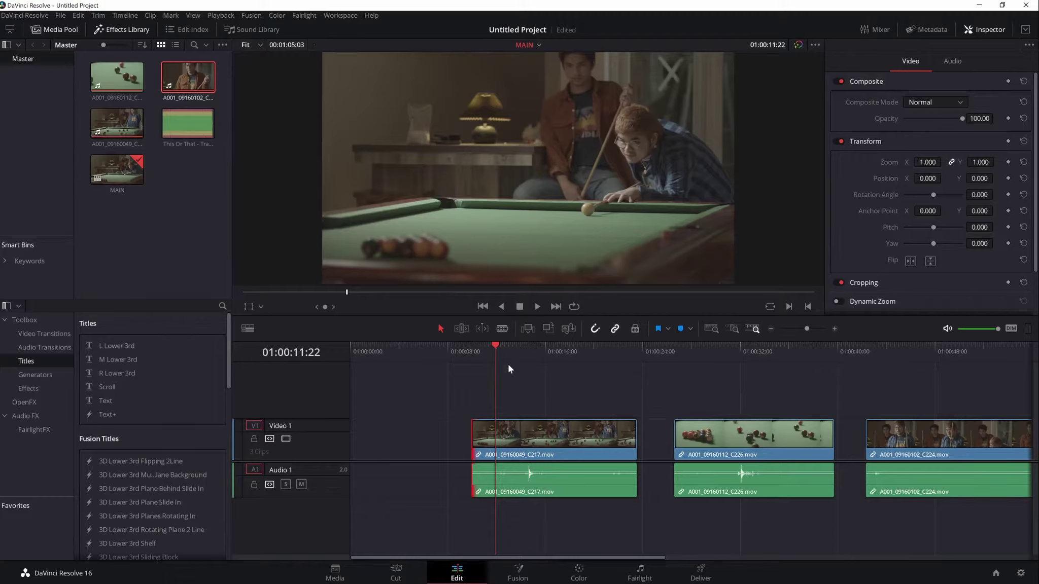
click(502, 330)
click(520, 435)
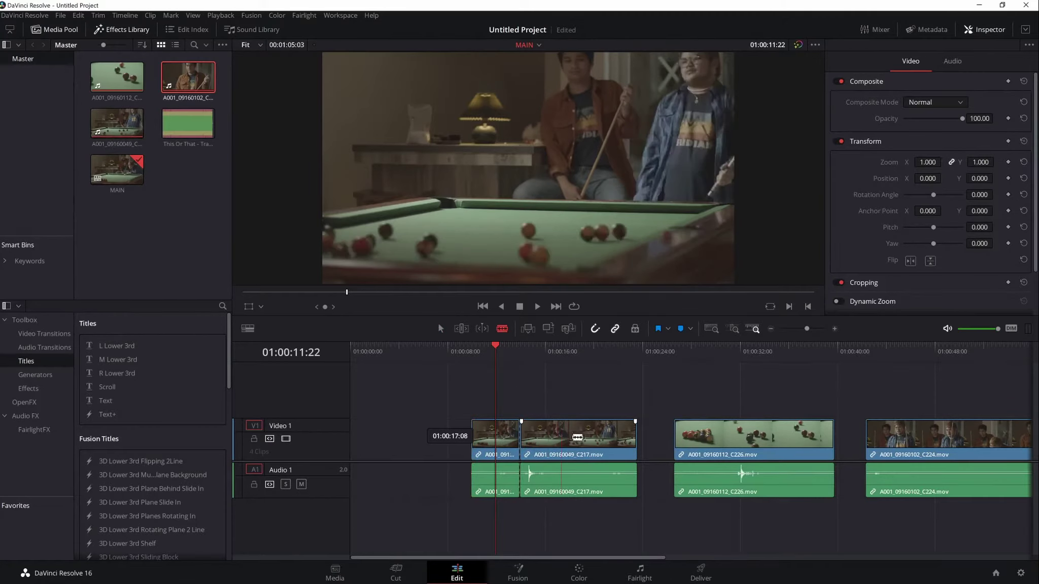
click(591, 435)
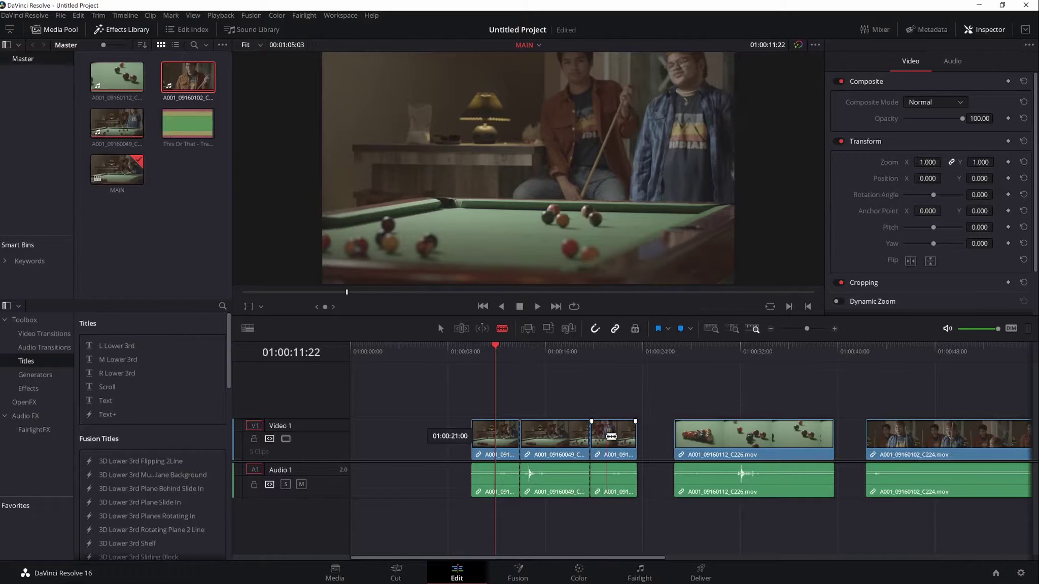
key(a)
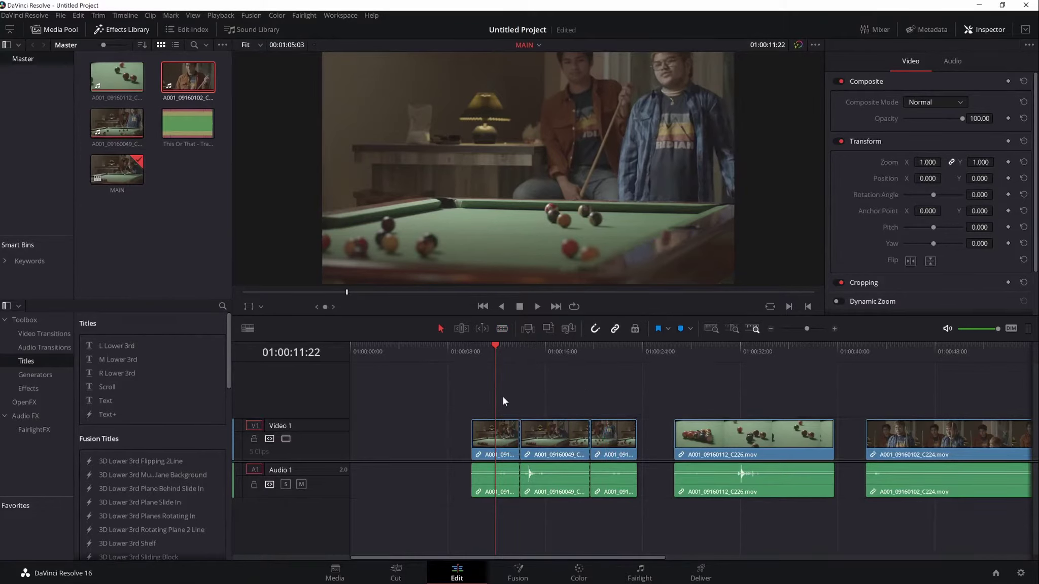
key(ctrl+z)
key(ctrl+z)
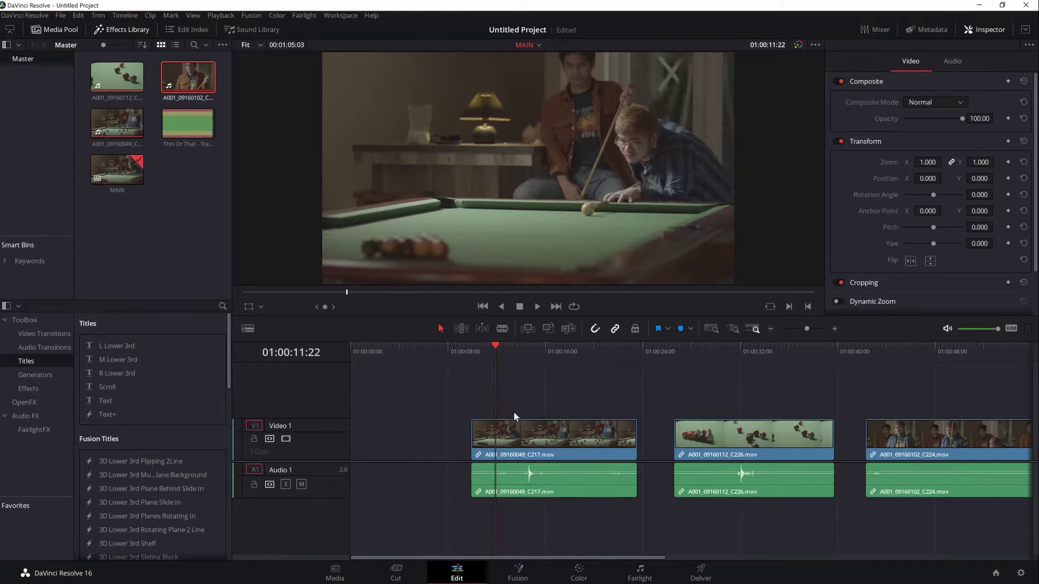
click(514, 351)
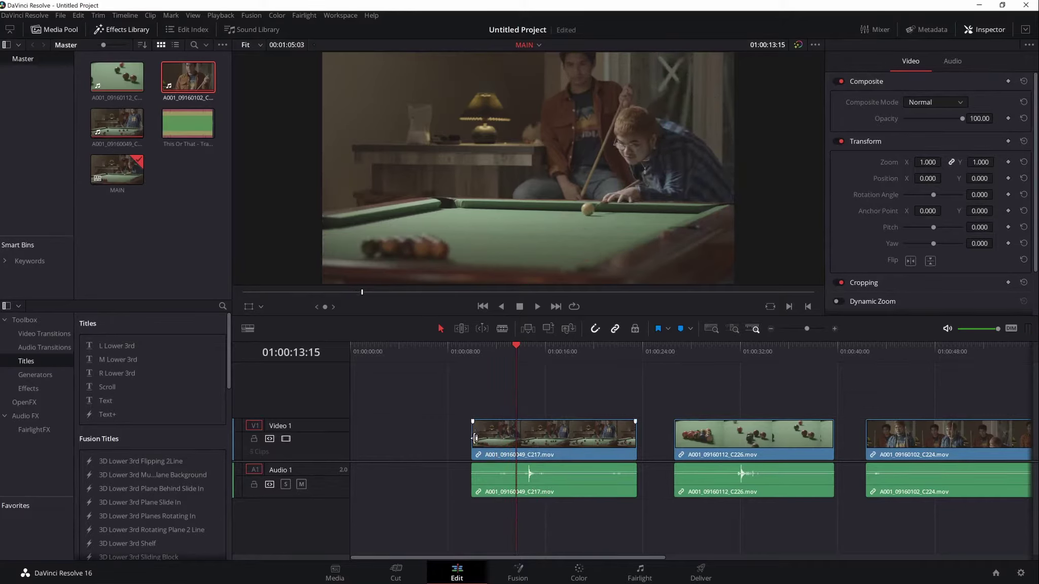
drag(478, 440, 518, 440)
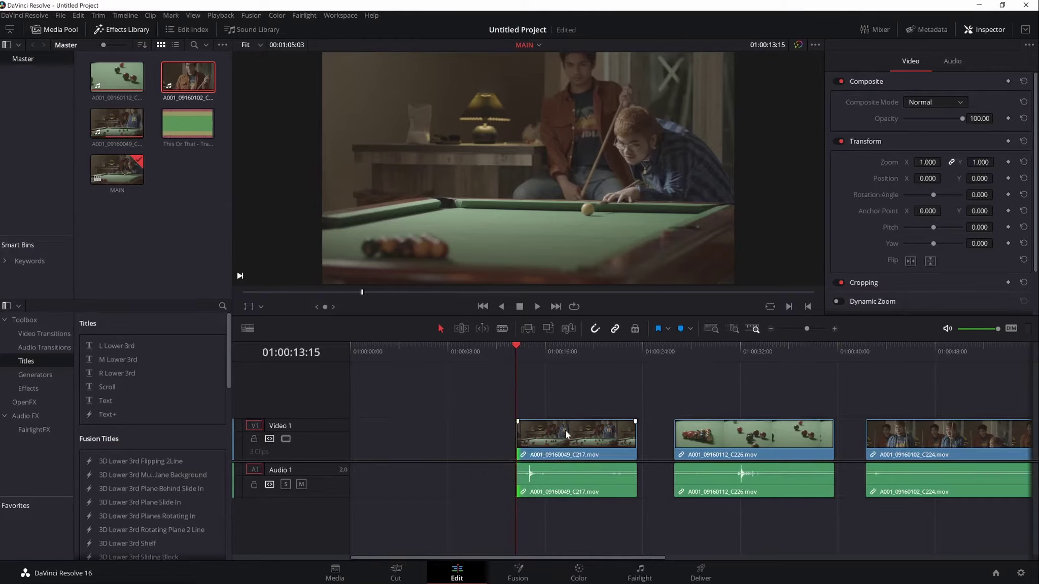
Step: Play and step through C217 to park the playhead at 01:00:14:12
key(space)
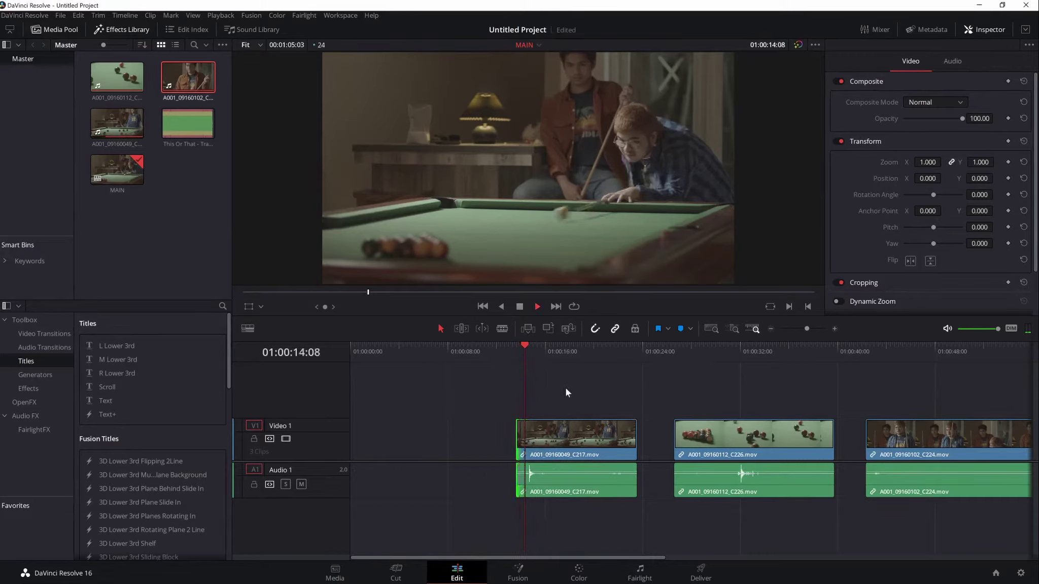
key(space)
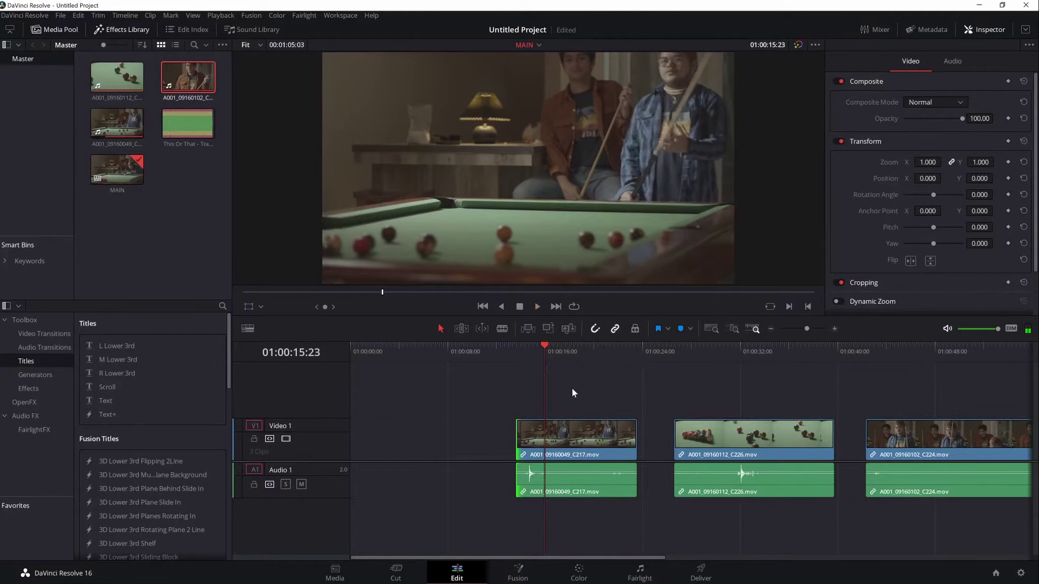
key(Left)
key(Left)
key(Left)
key(Left)
key(Left)
key(Left)
key(Left)
key(Left)
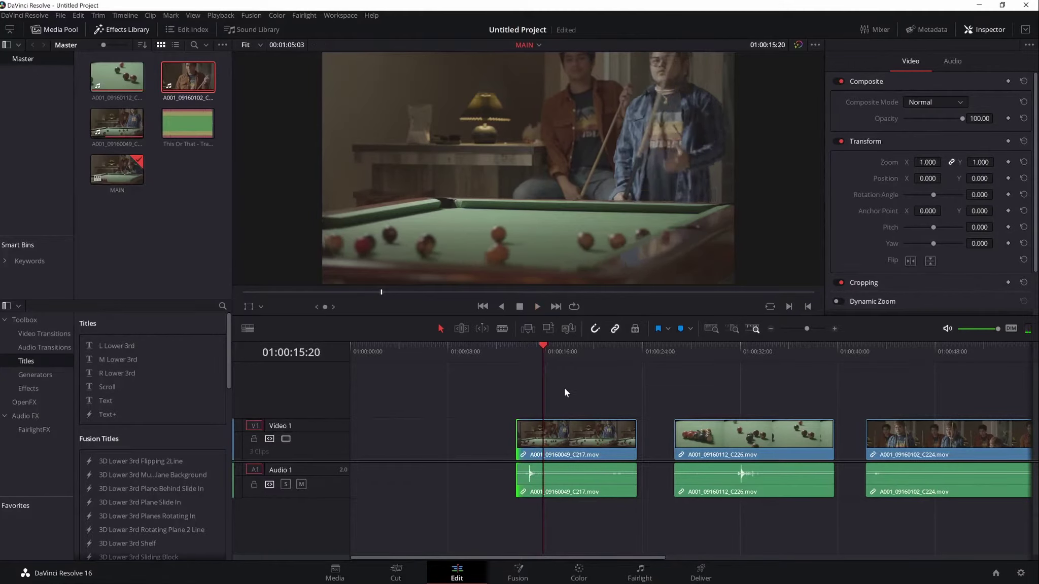
key(Left)
key(Left)
key(Left)
key(Right)
key(Right)
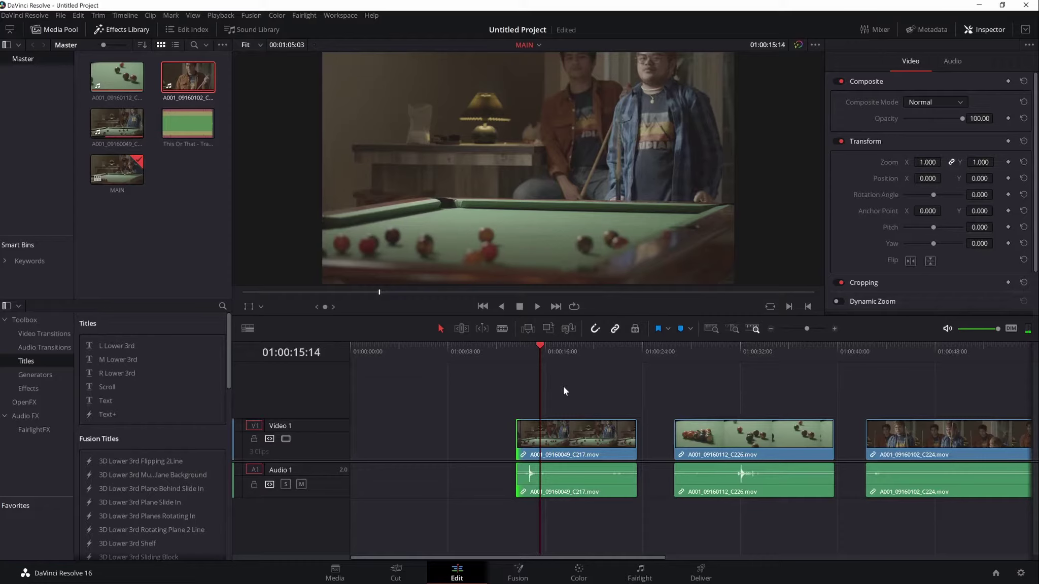
key(Left)
key(Left)
key(Left)
key(Left)
key(Left)
key(Left)
key(Left)
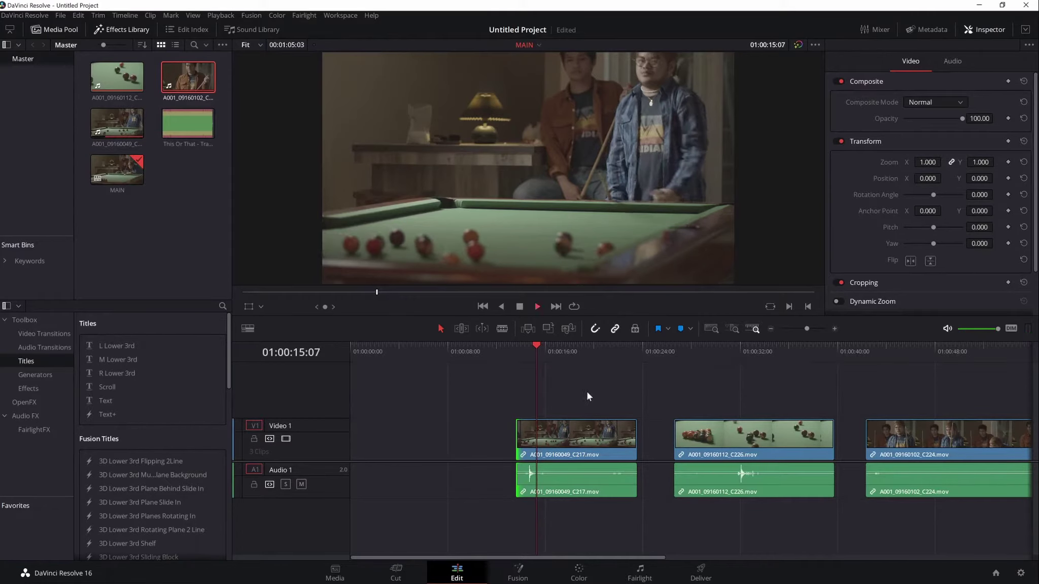
key(space)
key(j)
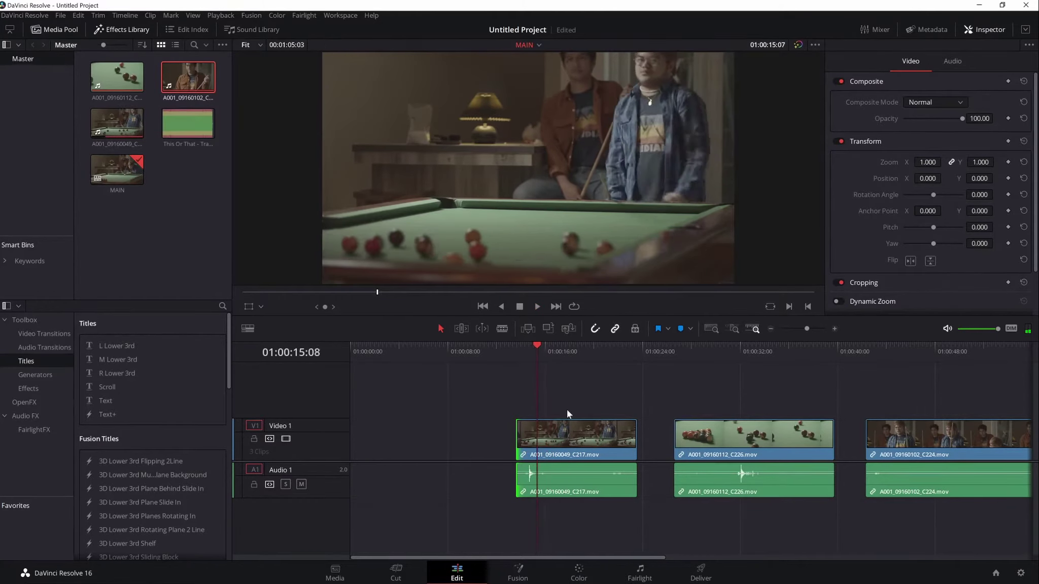
key(space)
key(Left)
key(Left)
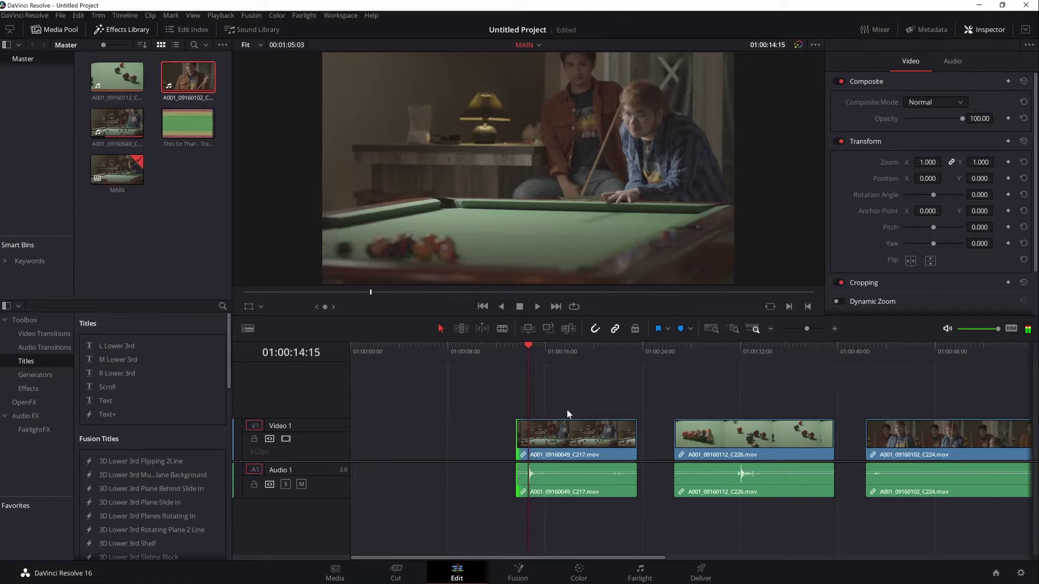
key(Left)
key(Left)
key(Left)
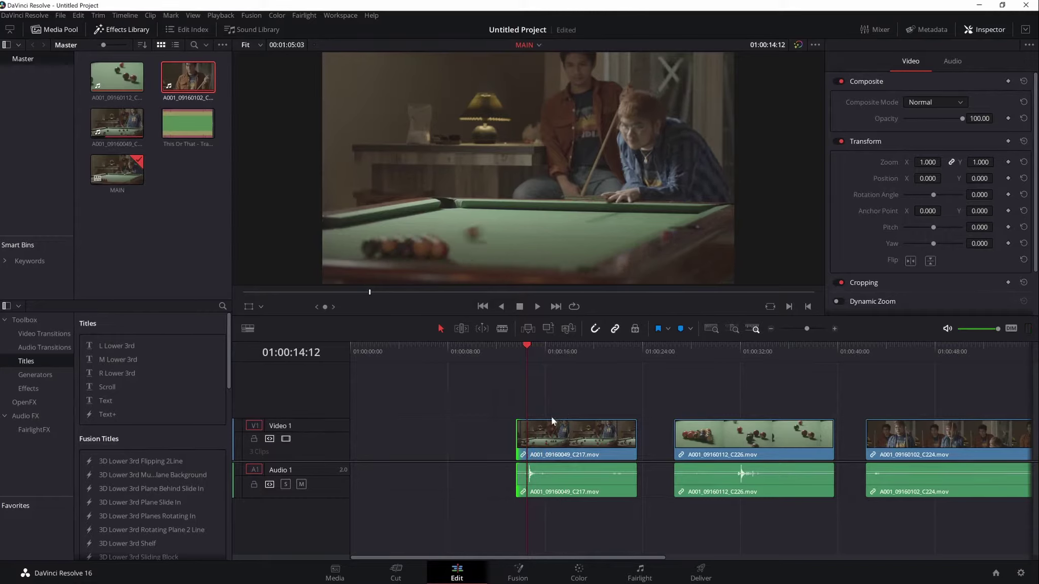
Step: Blade C217 at the playhead and delete its later part, leaving a gap
key(b)
click(529, 436)
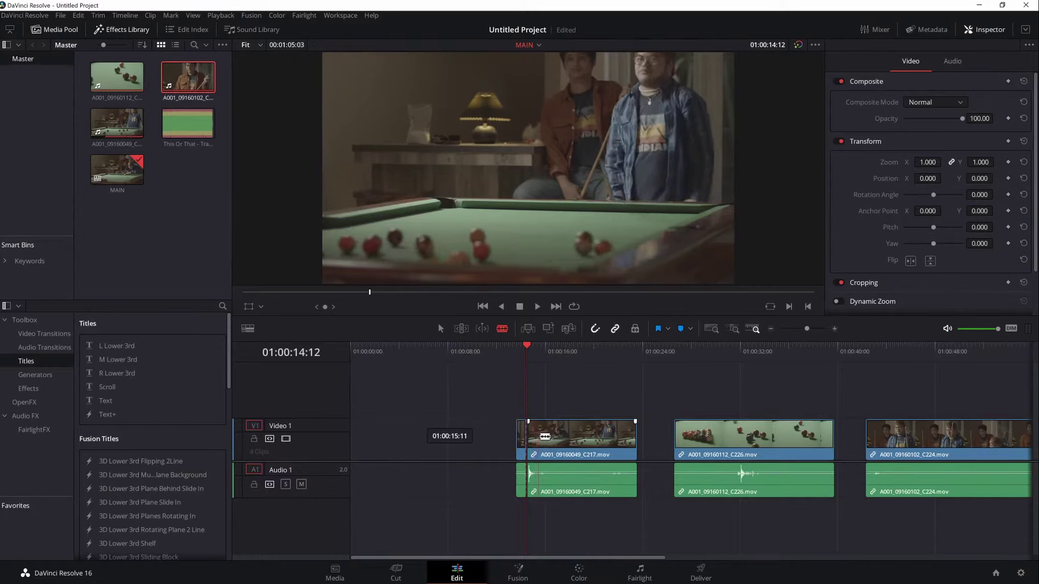
key(a)
click(560, 439)
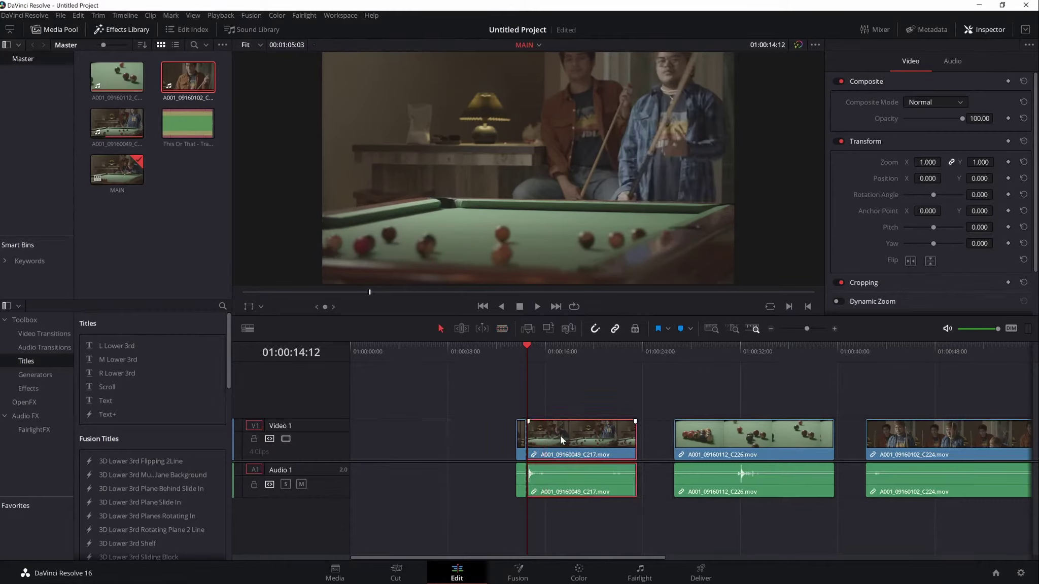
key(BackSpace)
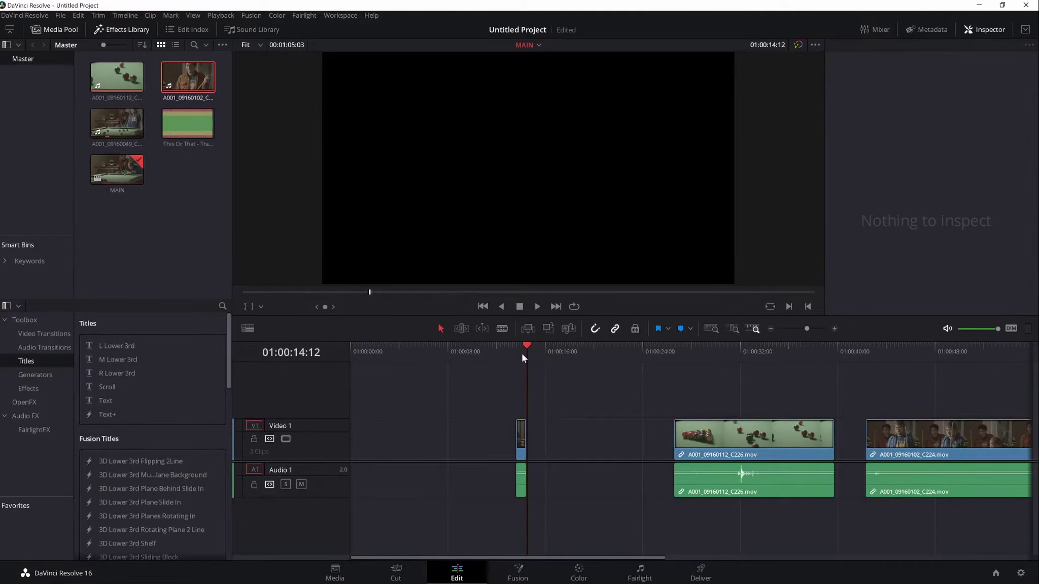
Step: Restore C217's later part, then try a Ripple Delete on it and undo
key(ctrl+z)
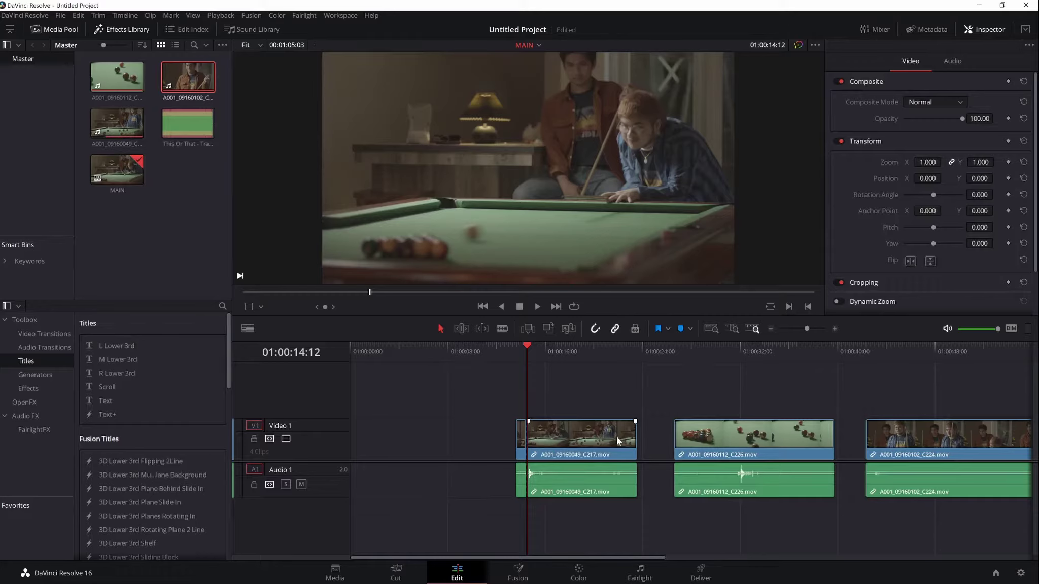
click(584, 435)
scroll(542, 429, right, 3)
key(shift+BackSpace)
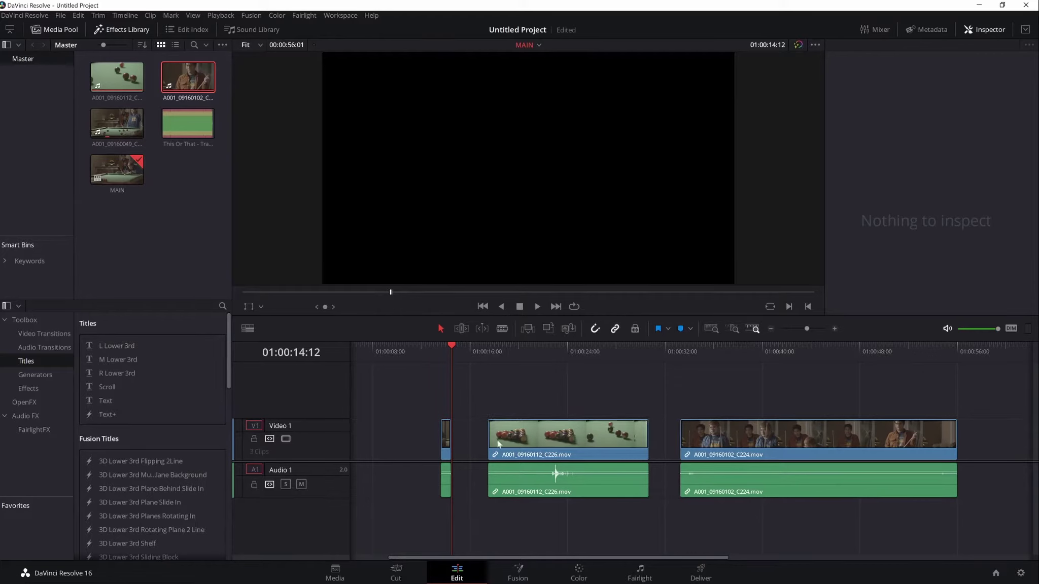
key(ctrl+z)
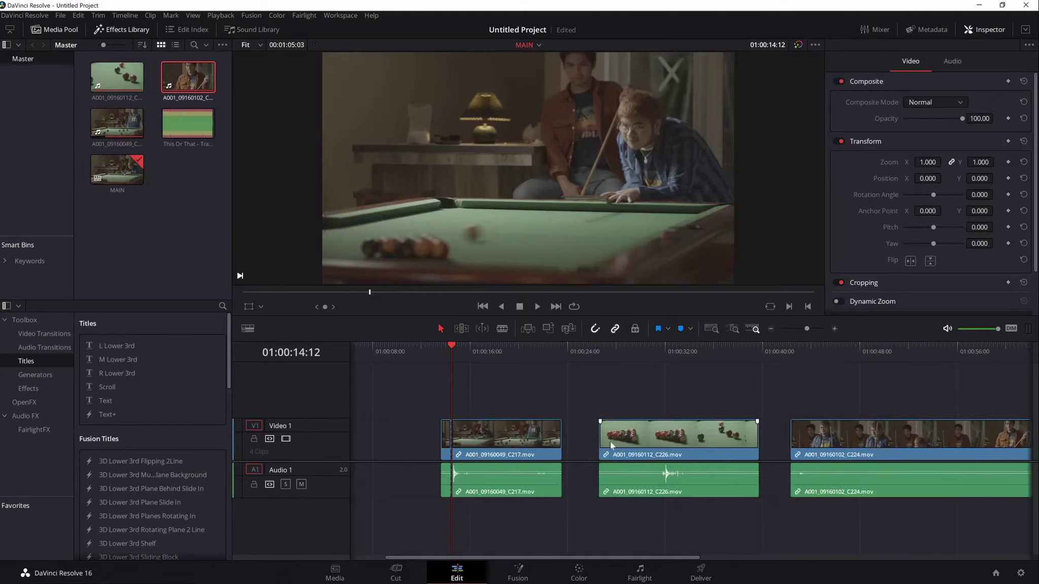
Step: With Position Lock on, delete C217's later part, undo, and unlock positions
click(634, 330)
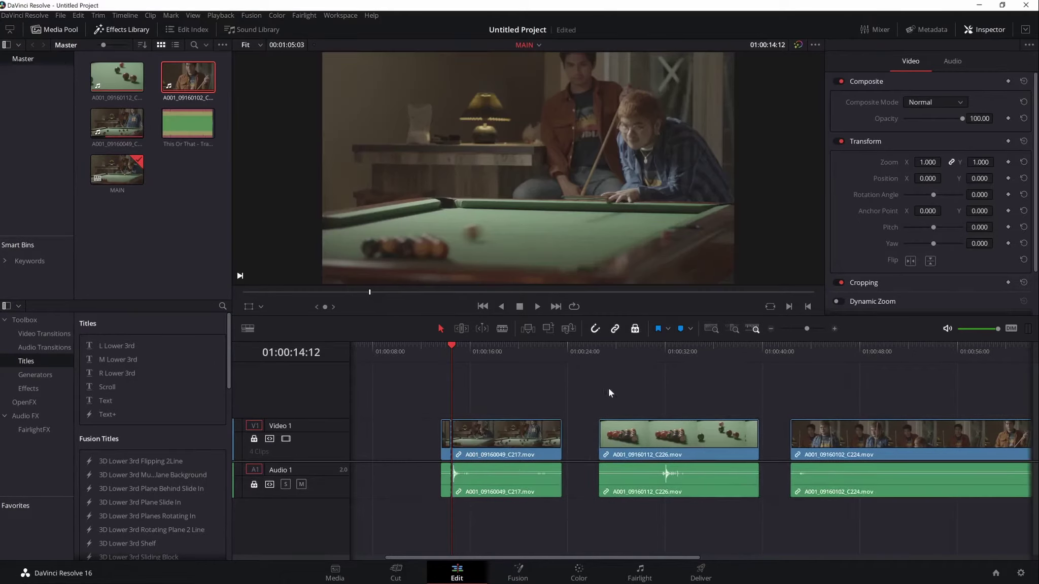
click(515, 440)
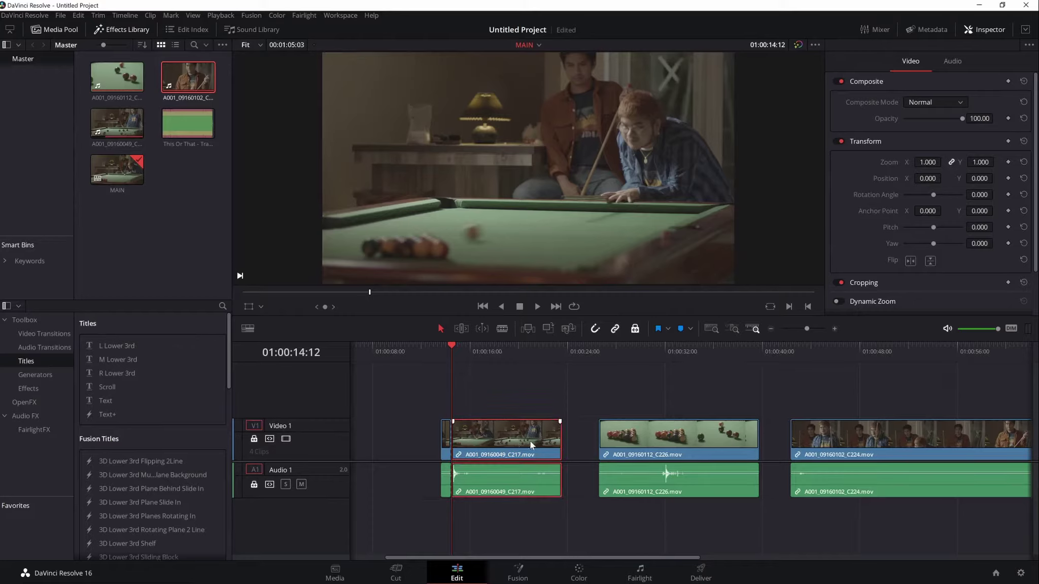
key(Delete)
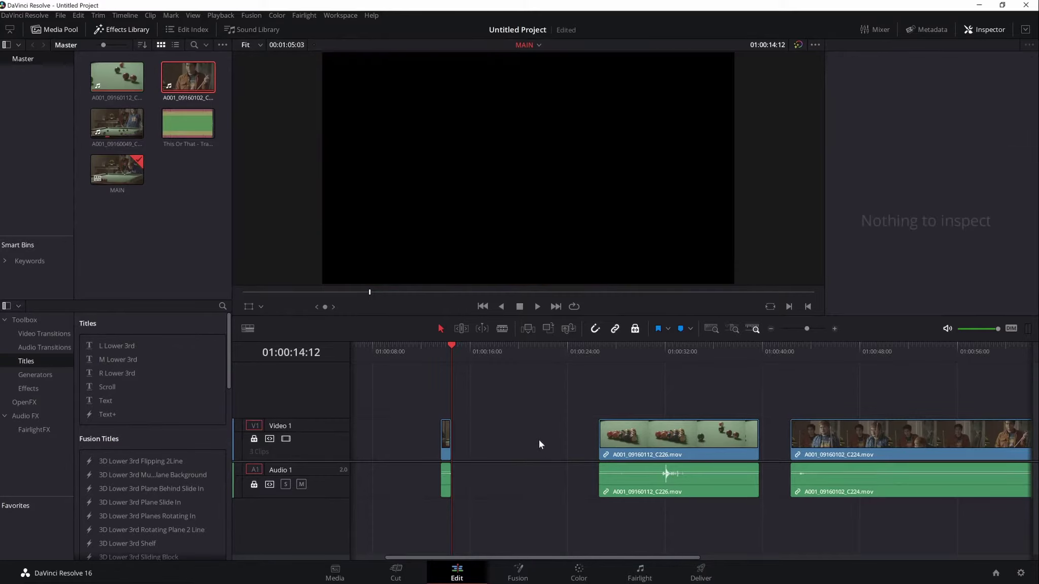
key(ctrl+z)
click(634, 329)
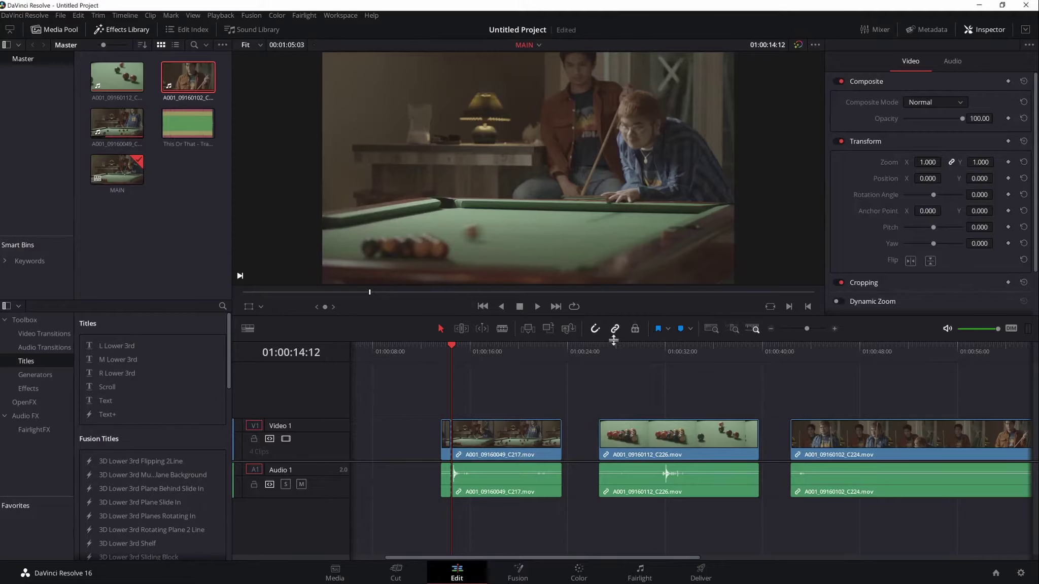
Step: Turn off Linked Selection and select C217's video and audio parts separately
click(538, 447)
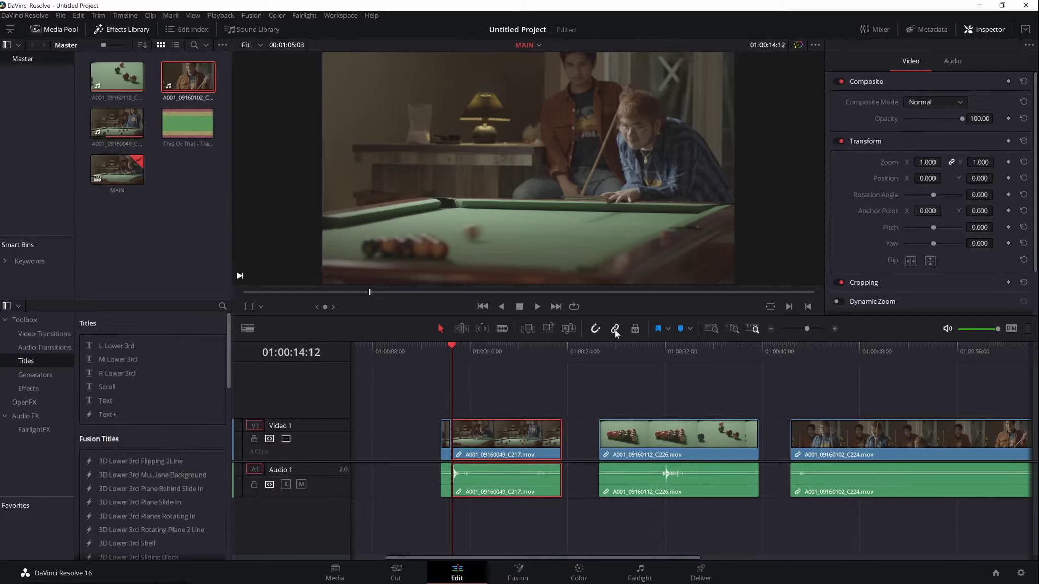
click(615, 329)
click(542, 435)
click(538, 484)
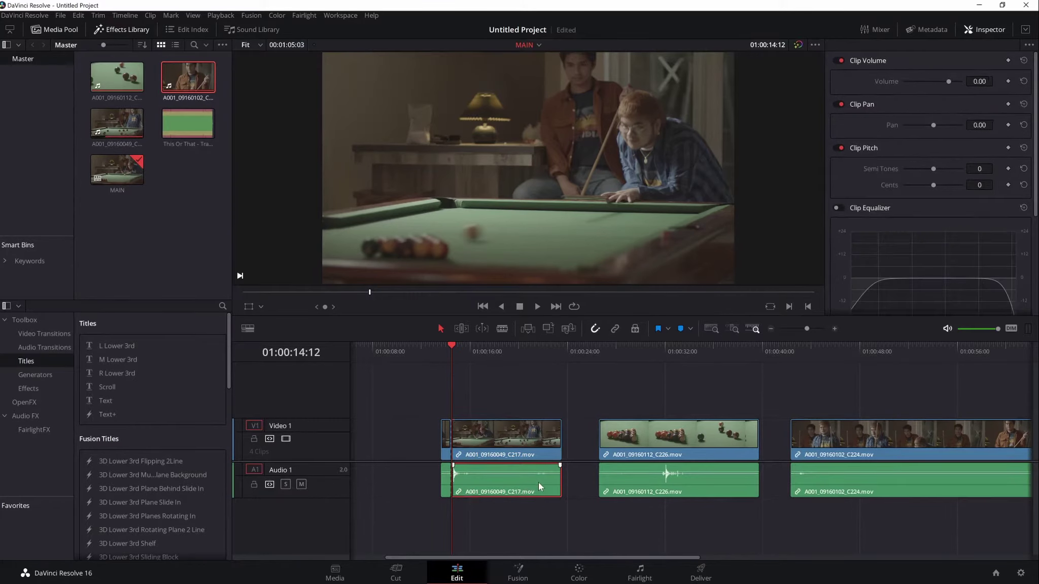
click(537, 439)
click(540, 479)
click(546, 440)
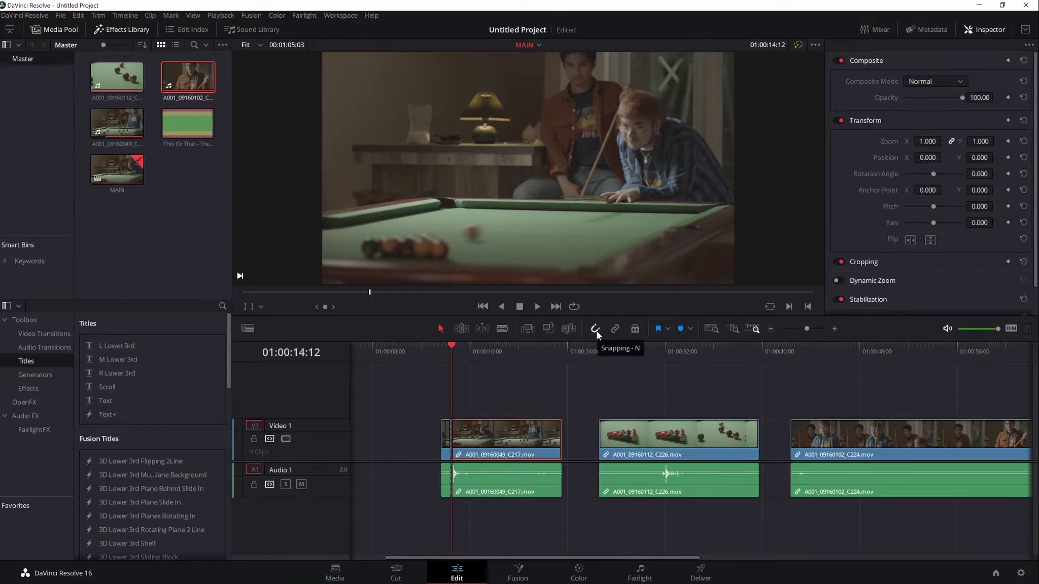
Step: Re-enable Linked Selection, delete C217's later segment and slide C226 left into the gap
click(615, 329)
click(543, 440)
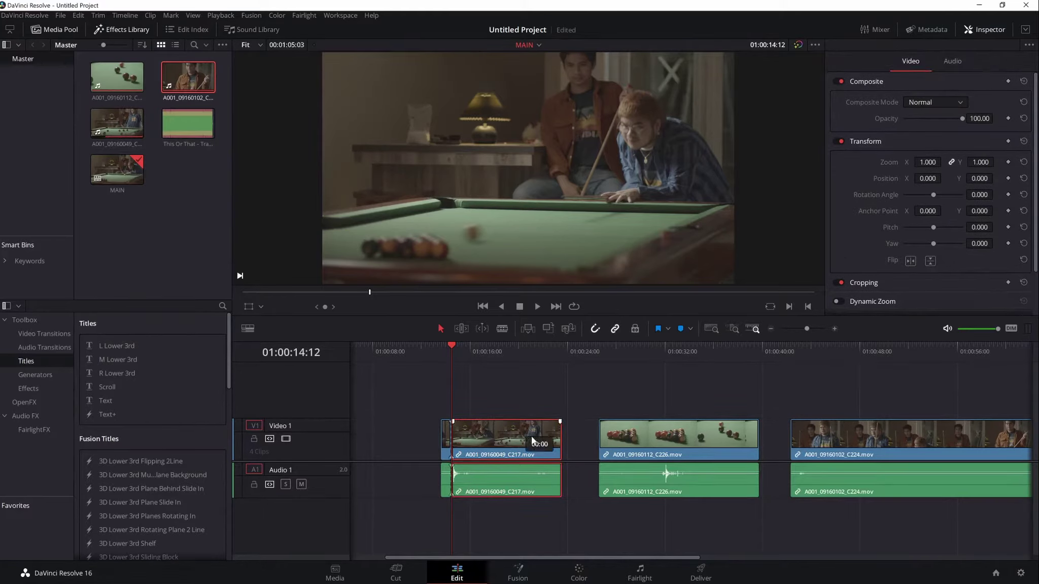
mouse_move(518, 440)
mouse_down()
mouse_move(553, 437)
mouse_move(527, 439)
mouse_up()
click(514, 439)
key(BackSpace)
drag(627, 436, 514, 437)
Step: Set the playhead to 01:00:22:17 and trim C226's start
click(536, 355)
drag(537, 356, 552, 356)
key(Left)
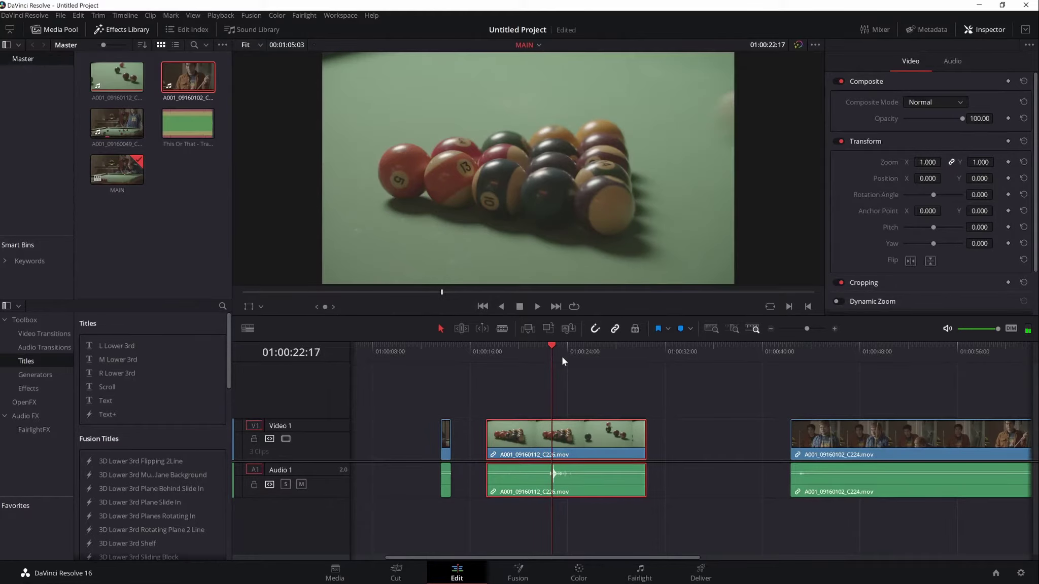
key(Left)
key(Right)
key(Left)
key(Right)
mouse_move(493, 437)
mouse_down()
mouse_move(552, 438)
mouse_move(472, 440)
mouse_up()
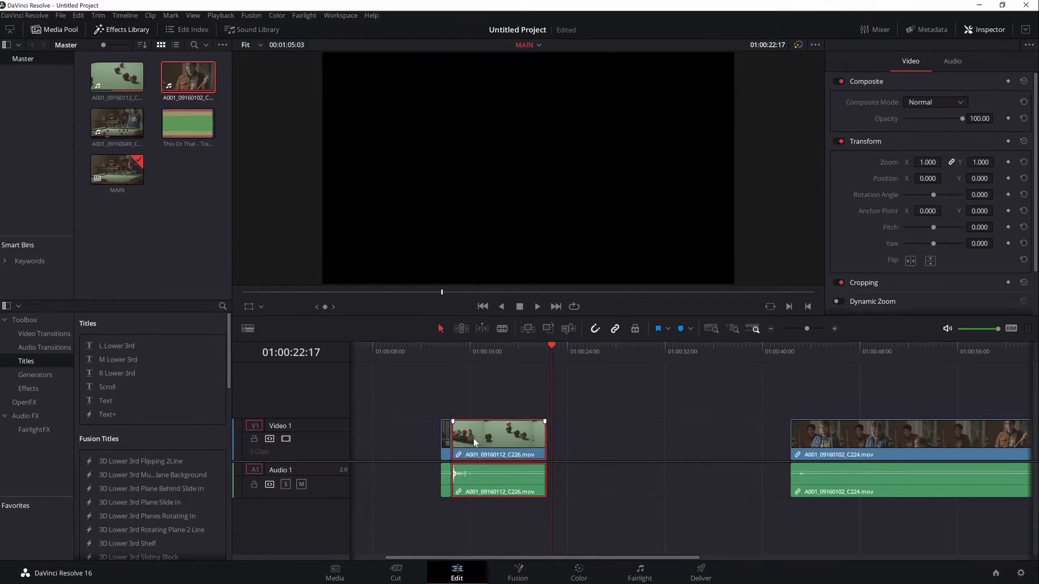
Step: Preview the edit and shorten the end of the A001_09160112 pool-ball clip
scroll(473, 438, left, 3)
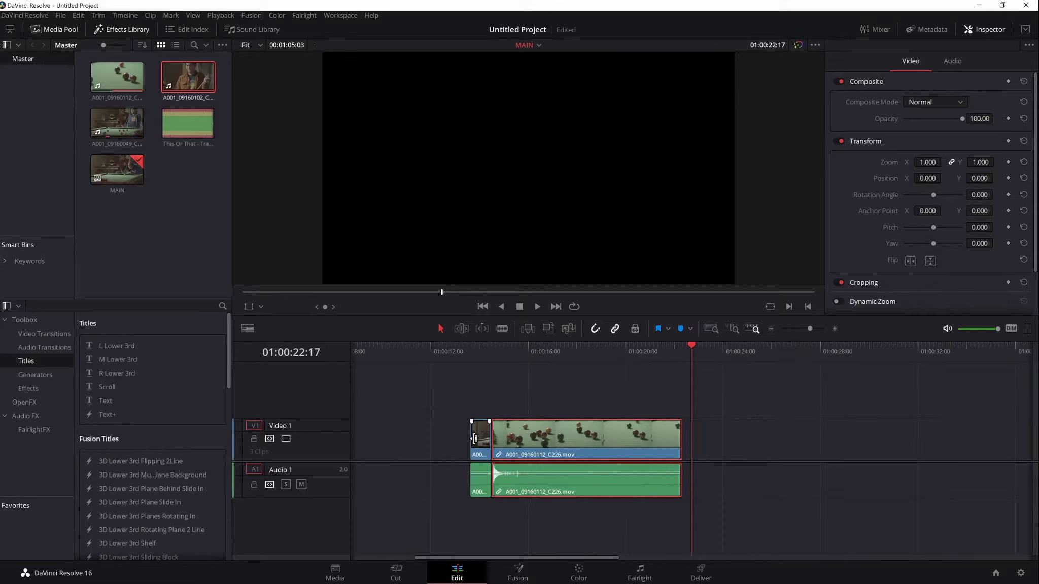
scroll(473, 438, down, 2)
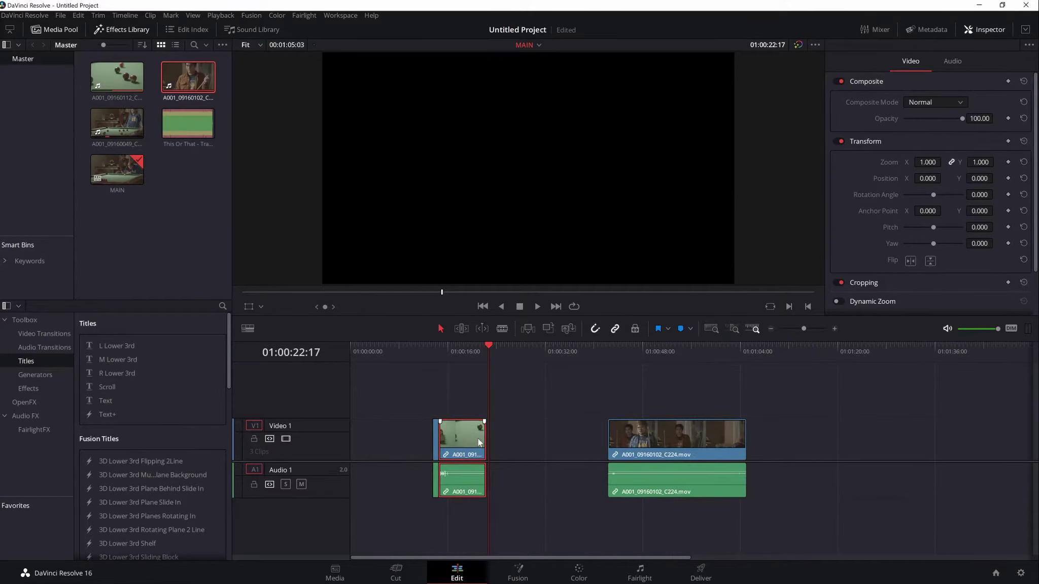
drag(581, 400, 636, 407)
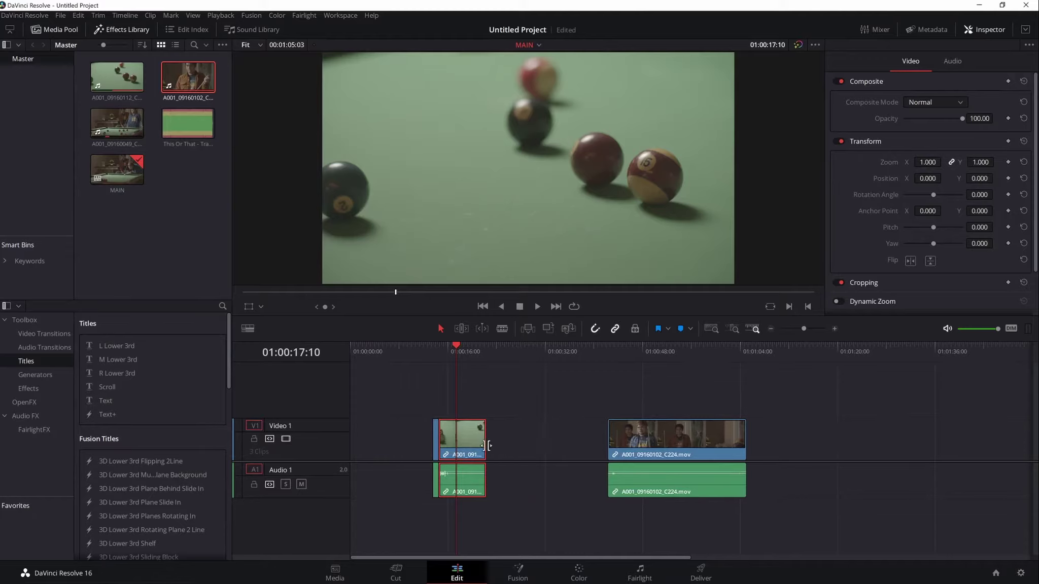
key(space)
key(space)
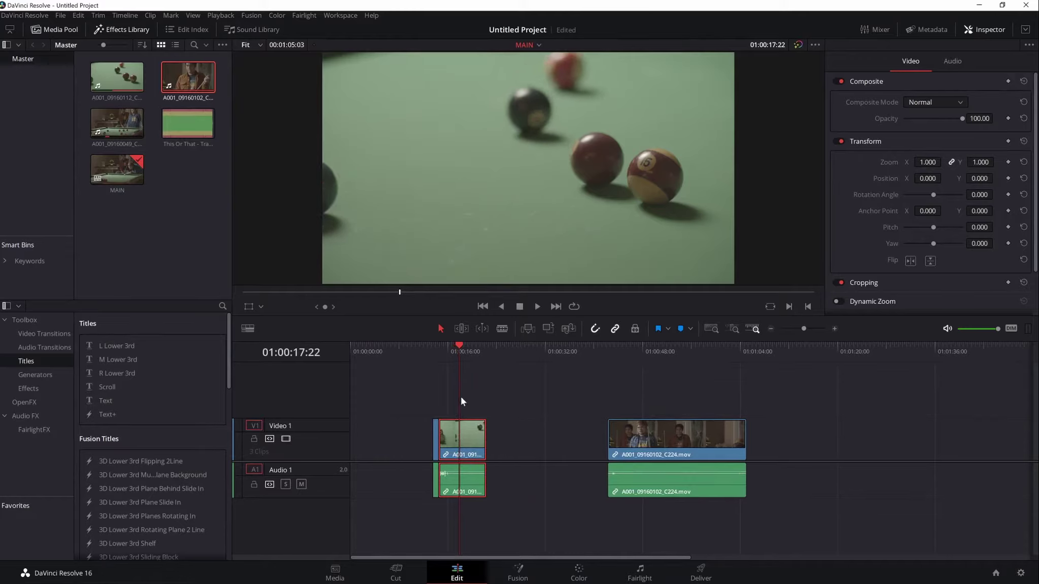
scroll(461, 397, up, 1)
scroll(558, 426, up, 1)
scroll(644, 450, down, 1)
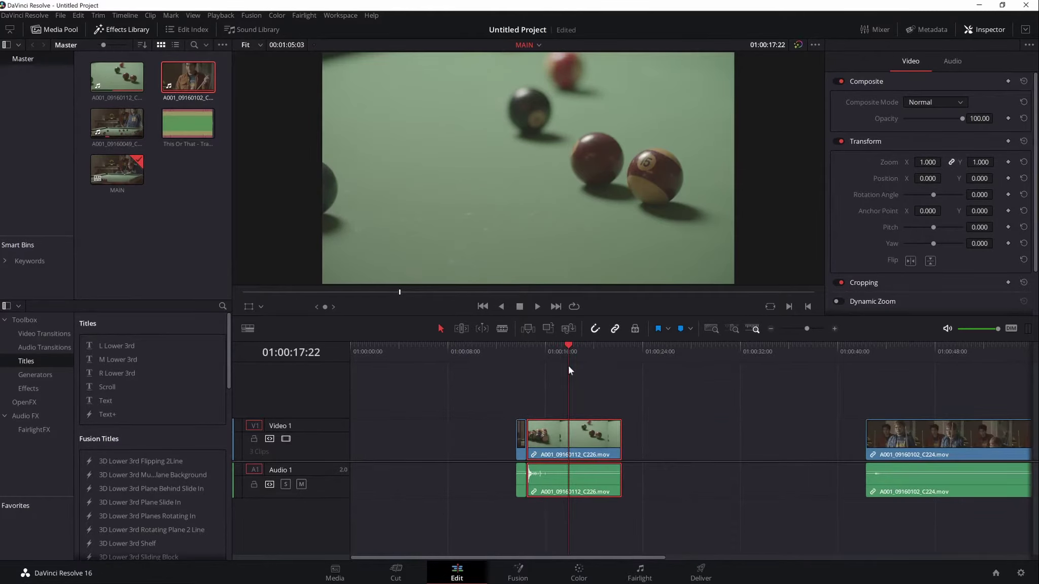
mouse_move(569, 361)
mouse_down()
mouse_move(613, 361)
mouse_move(569, 361)
mouse_move(585, 364)
mouse_up()
drag(619, 439, 584, 440)
Step: Butt C224 against the first clip, trimming its head to 01:00:27:01 and tail to about 01:00:31:20
drag(910, 454, 653, 442)
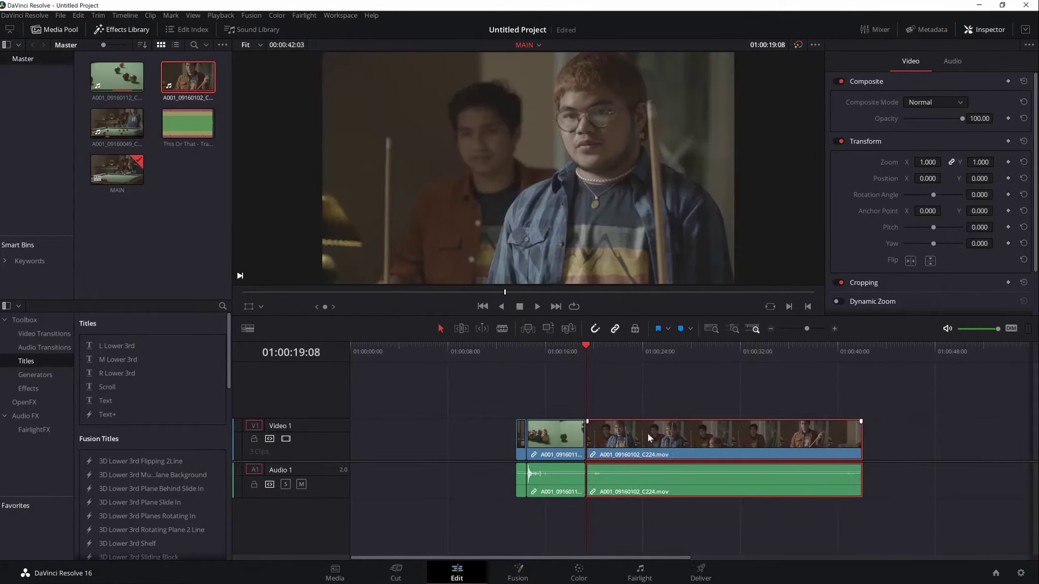
drag(619, 358, 679, 373)
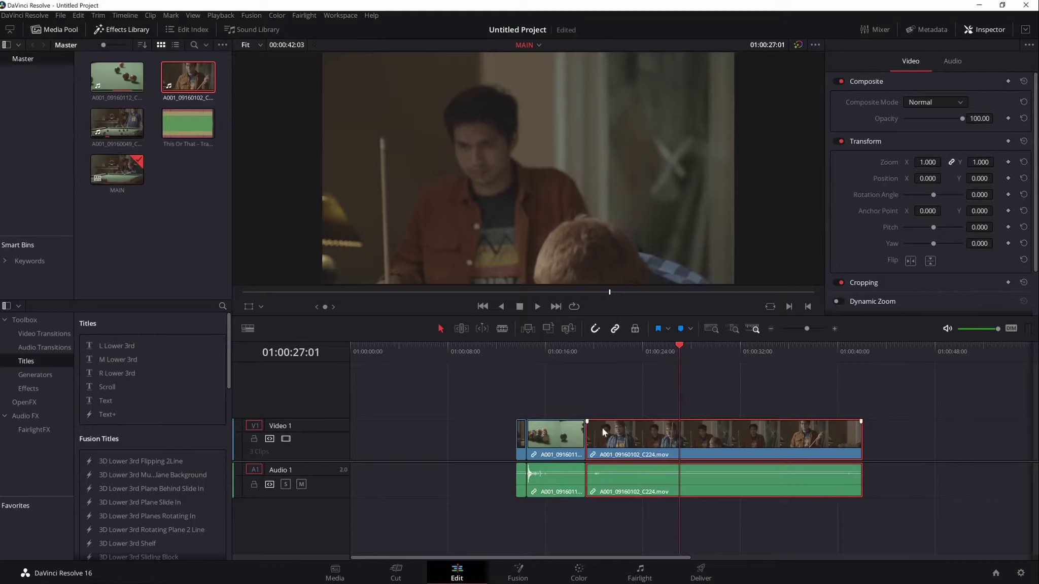
drag(594, 434, 630, 439)
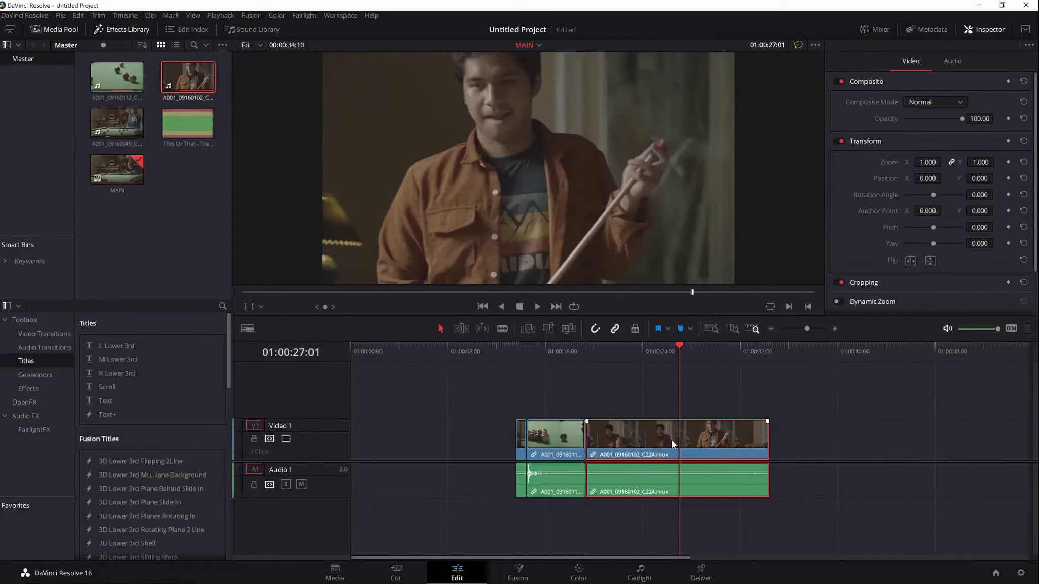
drag(680, 350, 737, 364)
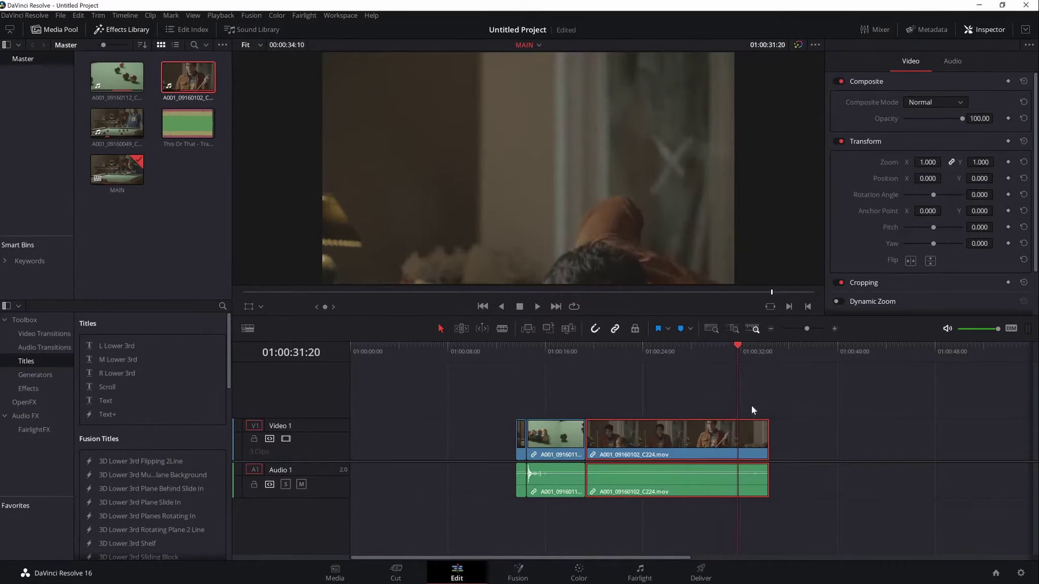
drag(767, 435, 736, 435)
Step: Give C224 a video fade-out of about one second ten frames and play it back
scroll(761, 429, up, 2)
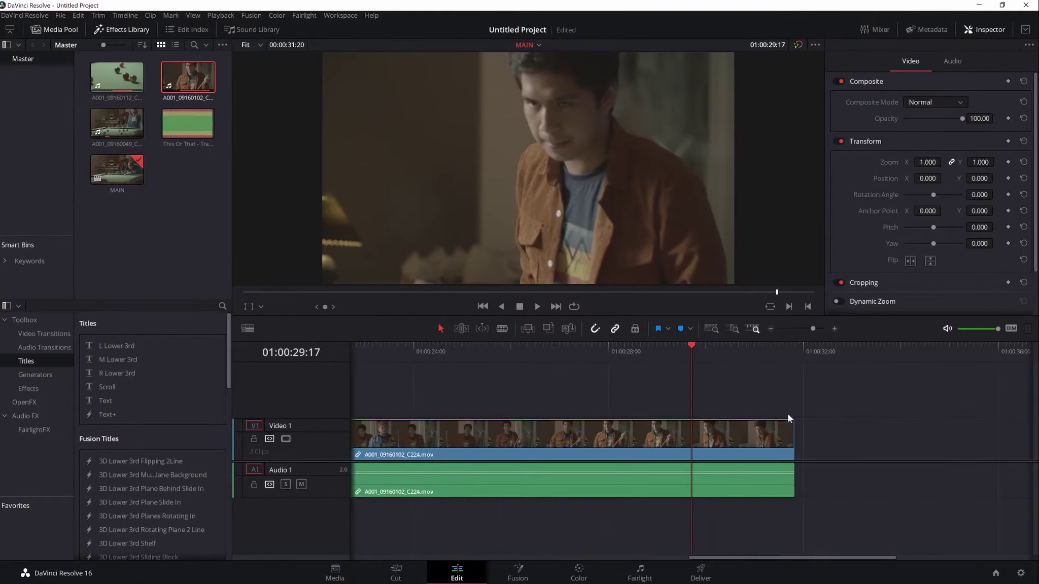
drag(794, 421, 715, 425)
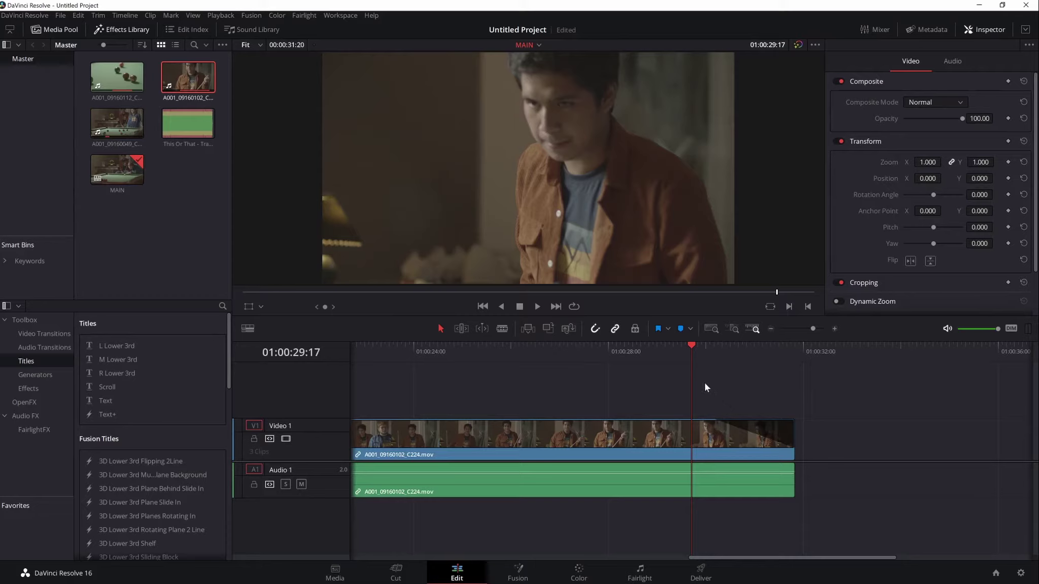
drag(679, 356, 646, 351)
key(space)
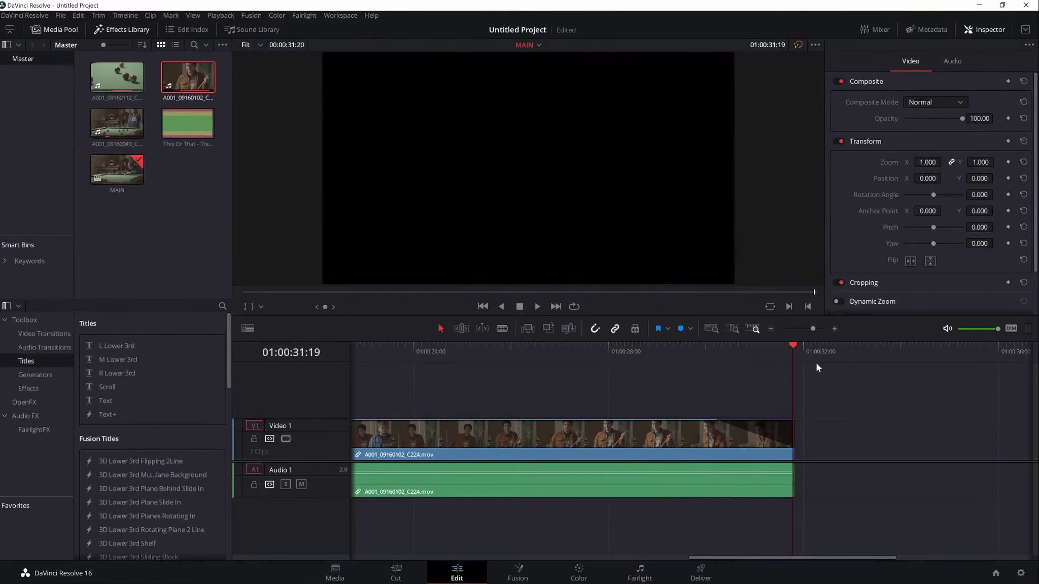
scroll(530, 413, down, 4)
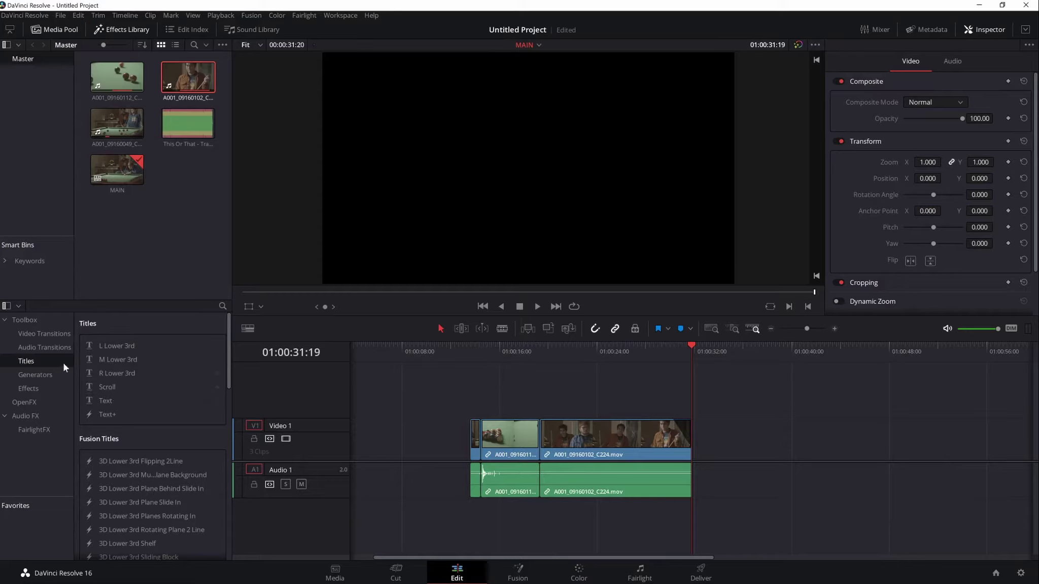
Step: Drag Additive Dissolve from Video Transitions onto the edit point between the V1 clips
click(47, 336)
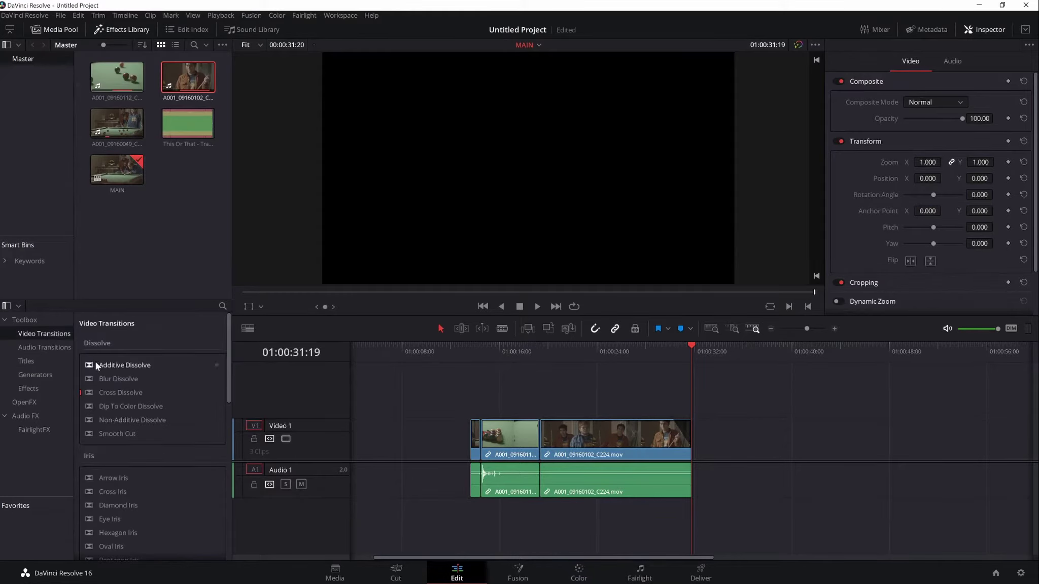
drag(96, 362, 143, 365)
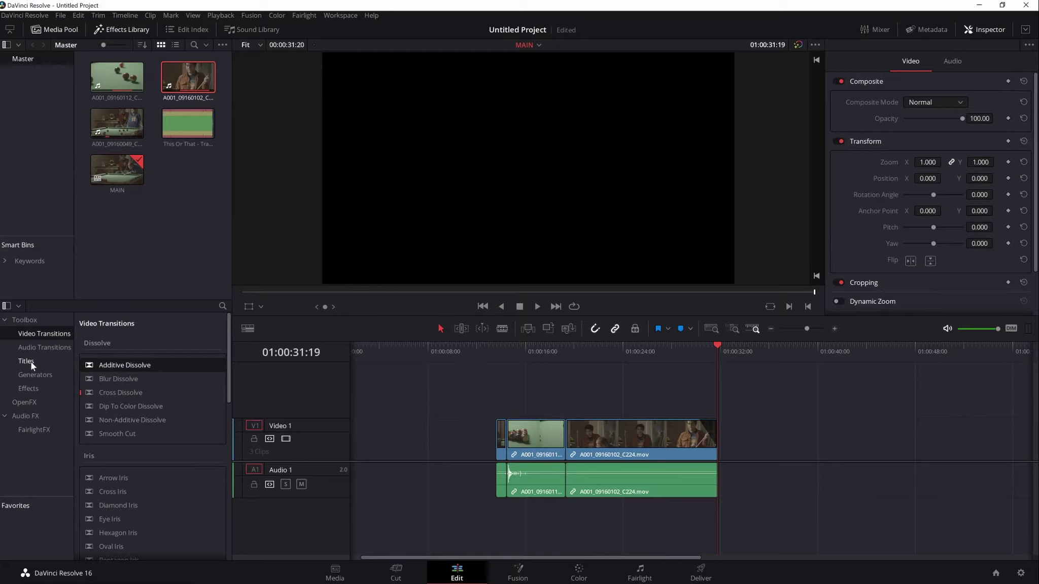
Step: Place a Text title on Video 2 before the clips and change its text from 'Title' to 'Break'
click(31, 362)
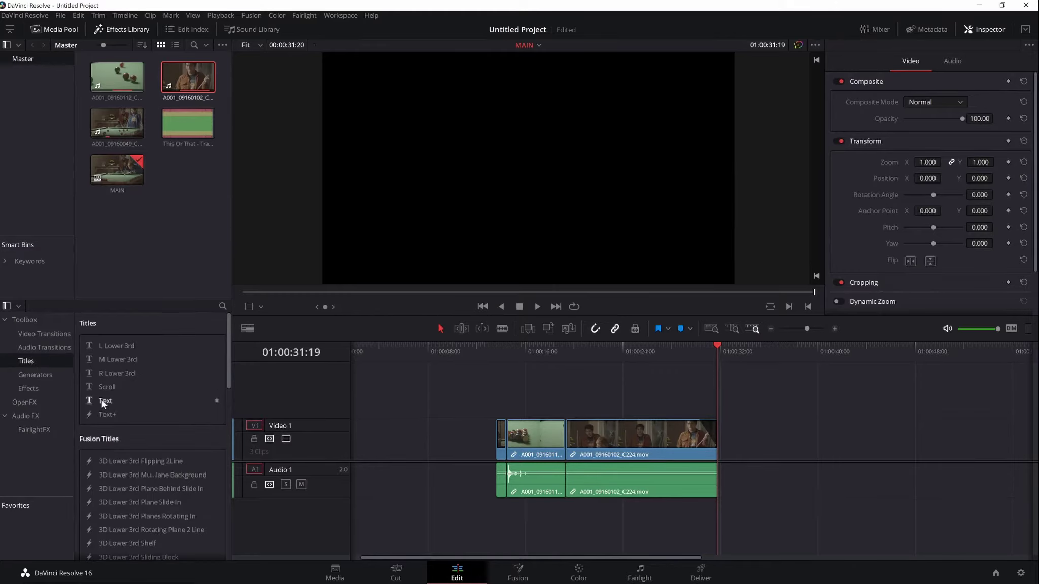
drag(101, 399, 472, 391)
click(467, 354)
click(478, 391)
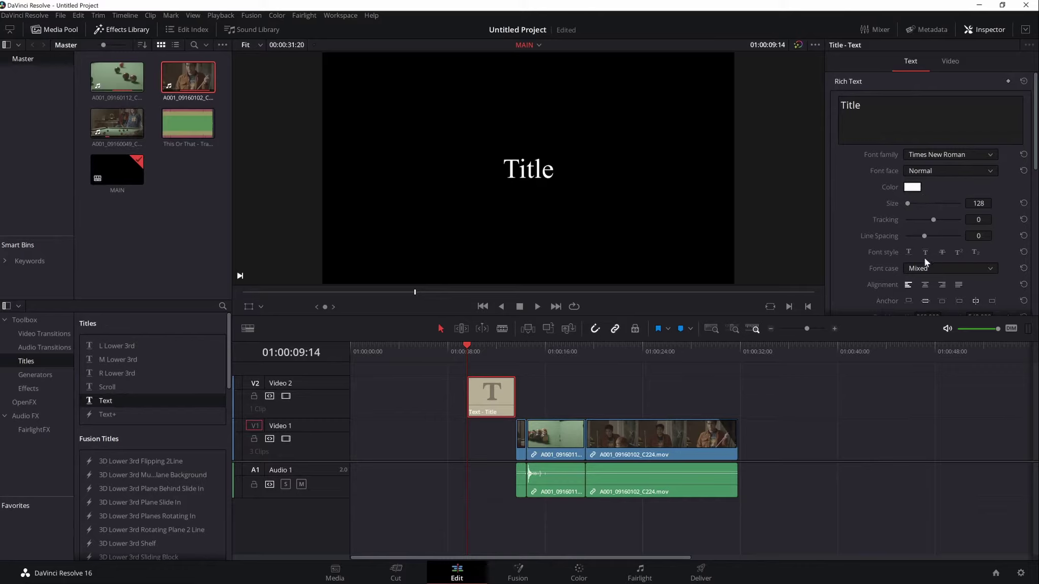
drag(865, 106, 805, 104)
text(Break)
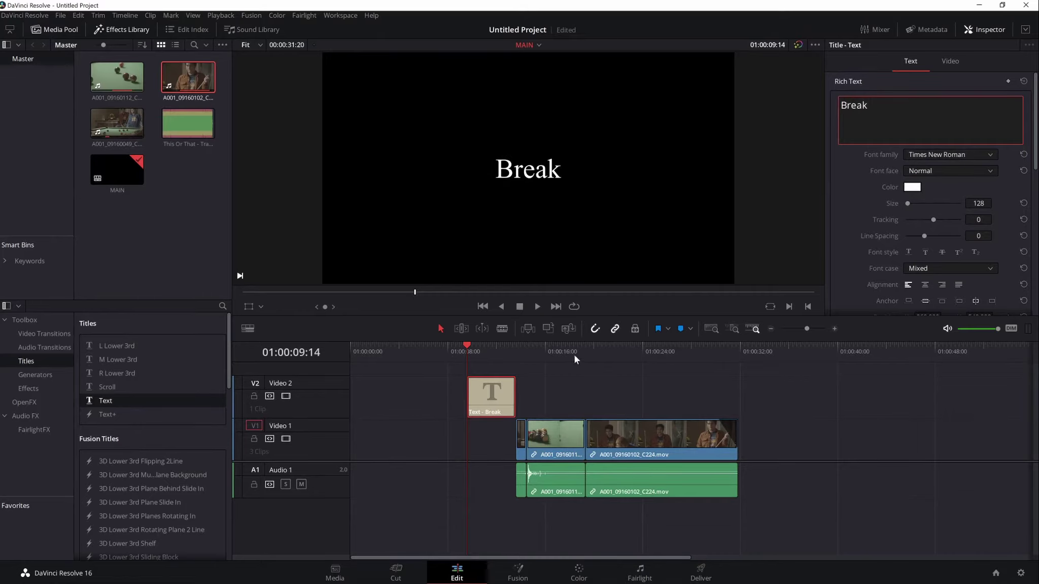
click(469, 348)
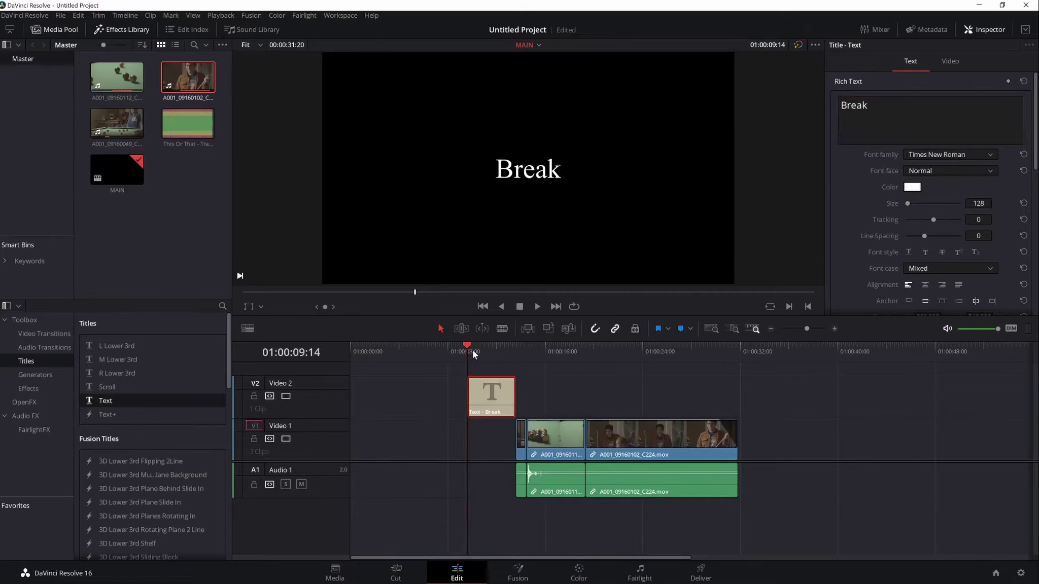
Step: Preview the Break title and paste a copy at the end of the clips
mouse_move(472, 350)
mouse_down()
mouse_move(471, 379)
mouse_move(483, 380)
mouse_move(469, 354)
mouse_up()
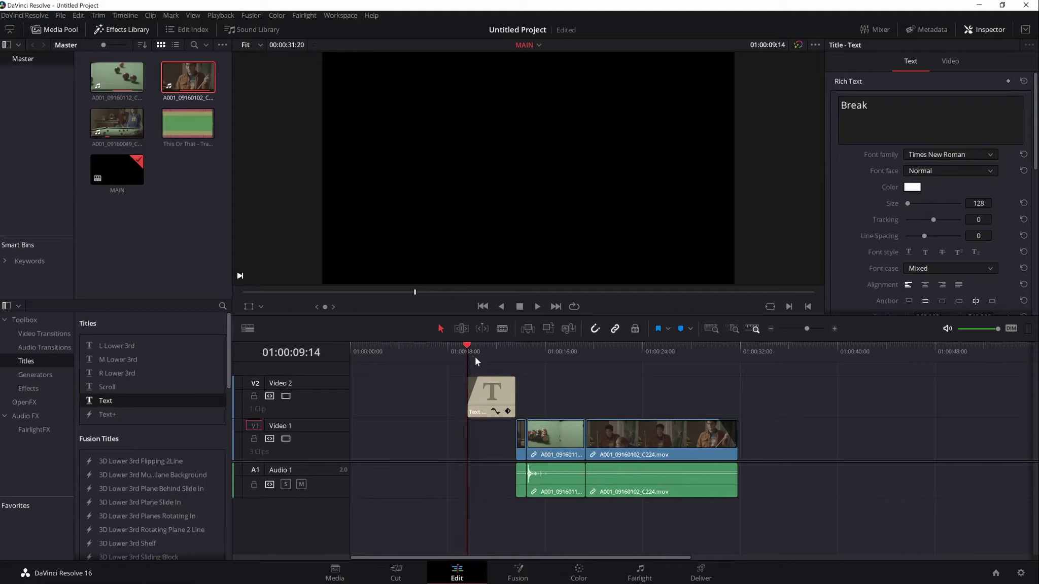
key(space)
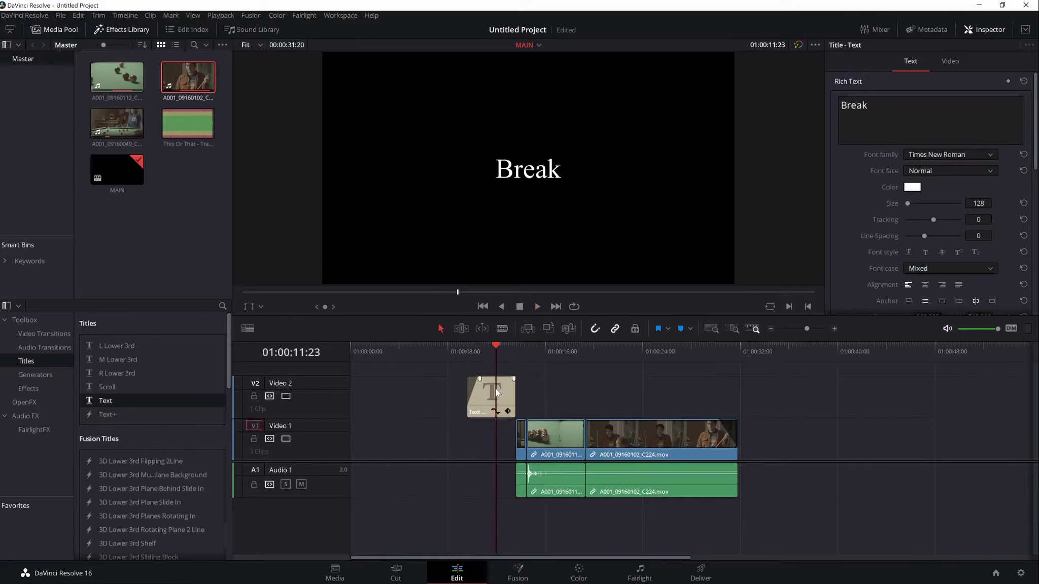
click(734, 355)
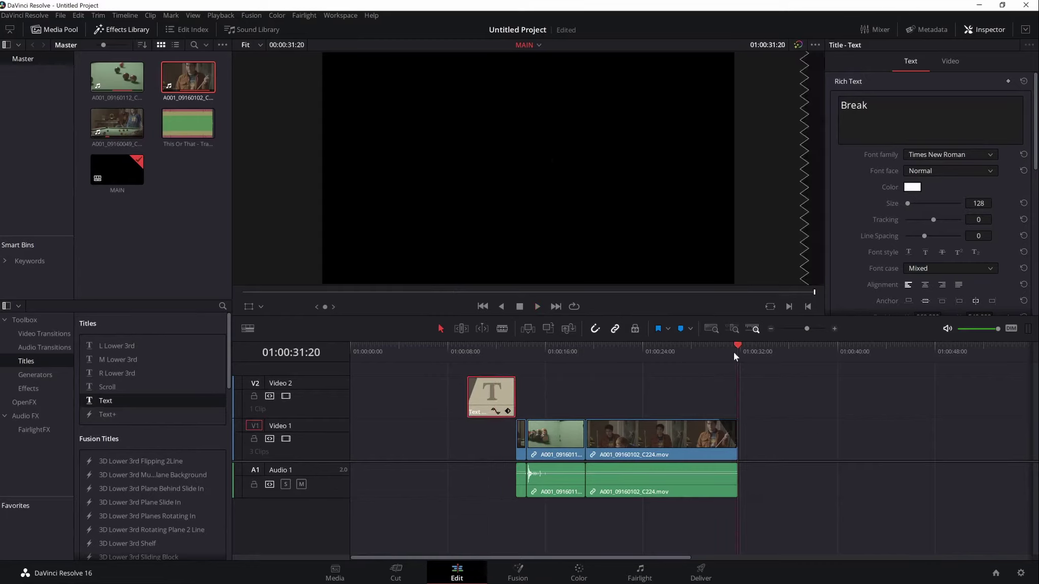
key(ctrl+v)
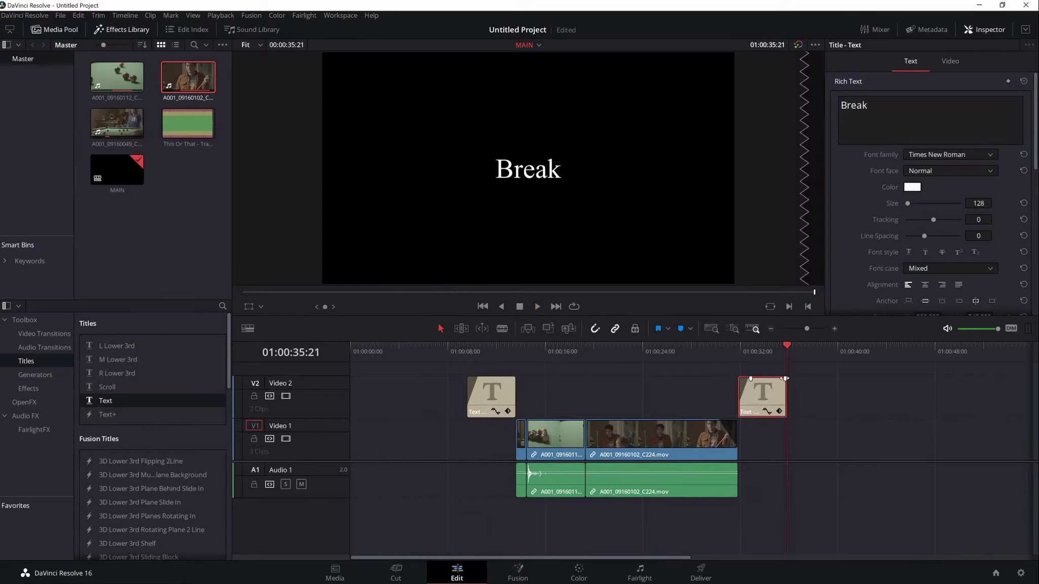
click(785, 378)
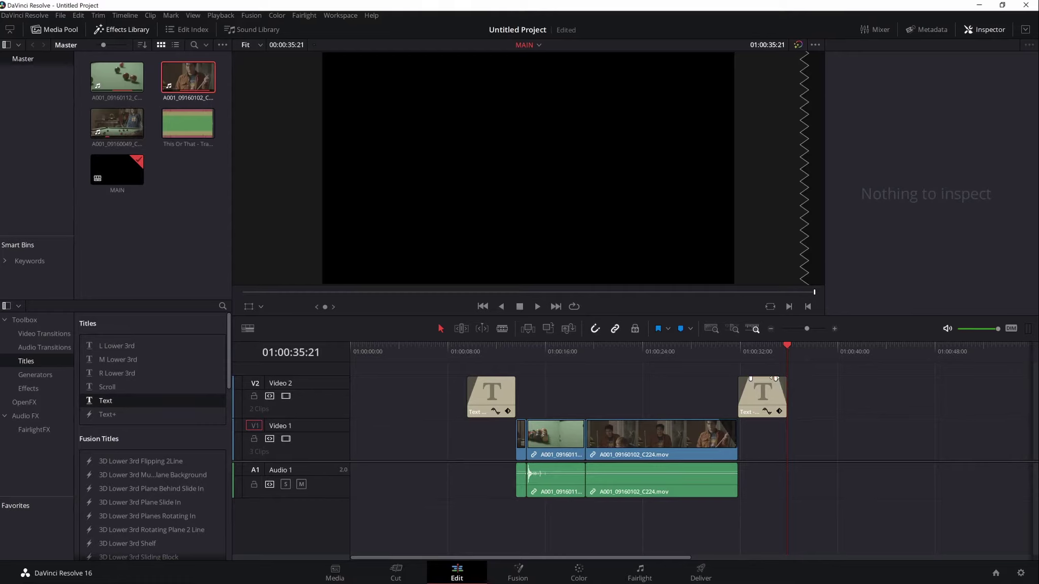
Step: Change the copied title's text from Break to 'END' and preview it
drag(775, 378, 778, 379)
click(770, 392)
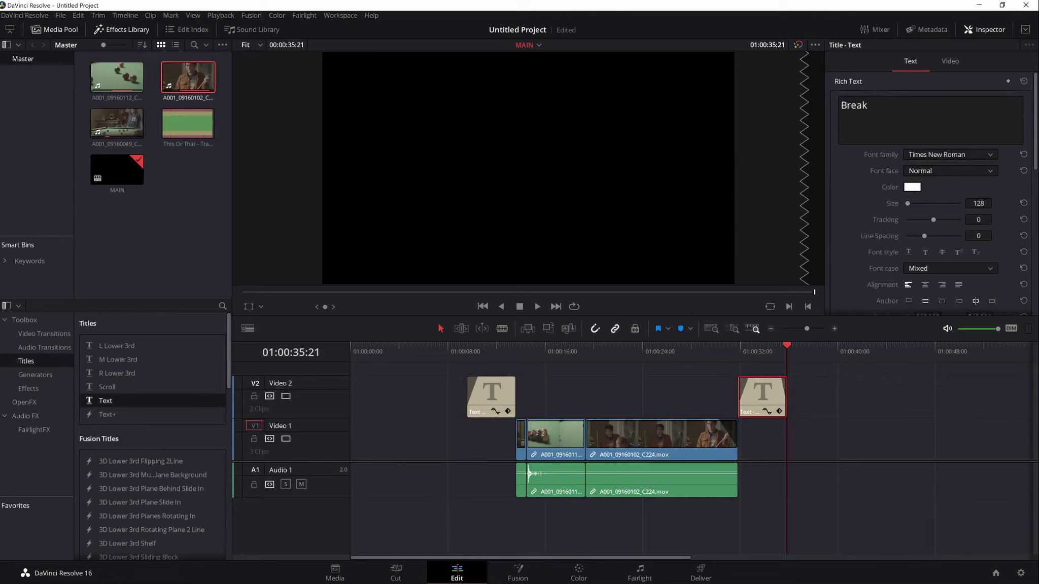
double_click(854, 106)
text(END)
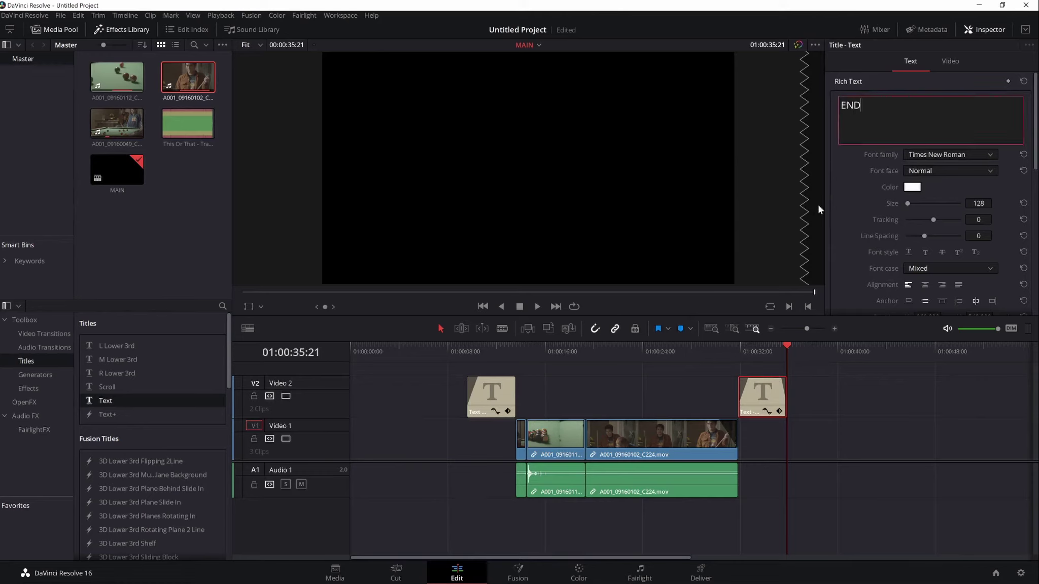
drag(776, 349, 761, 356)
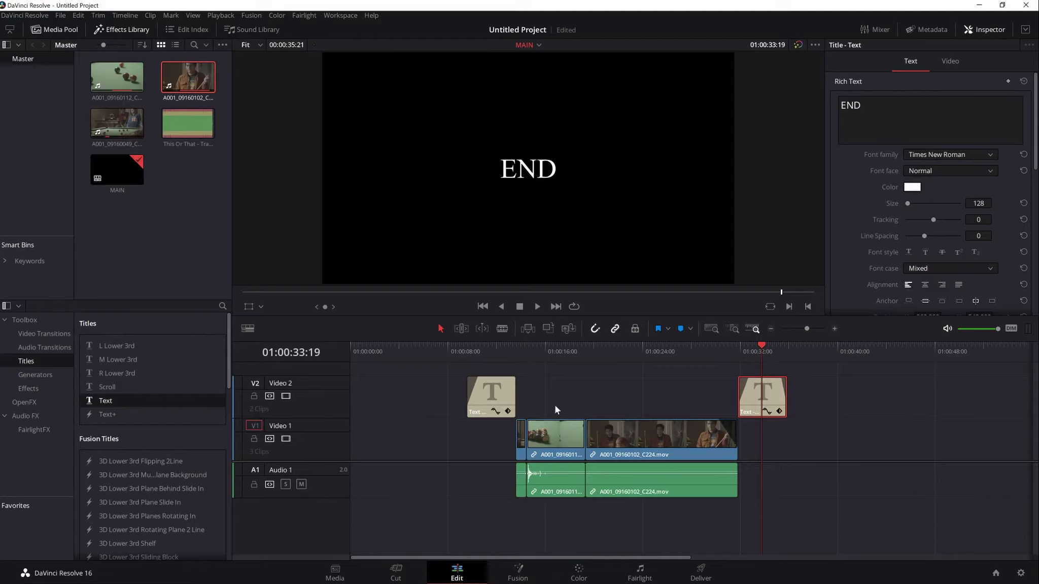
Step: Drop 'This Or That - TrackTribe.mp3' onto Audio 2 under the first clip and nudge it into place
drag(174, 125, 515, 537)
click(521, 357)
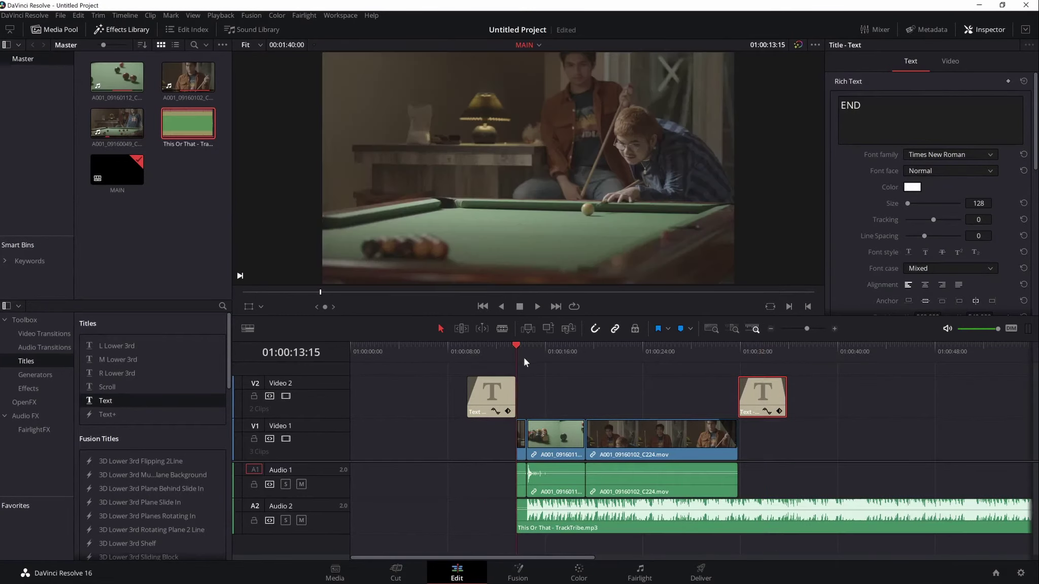
key(ctrl+equal)
key(ctrl+equal)
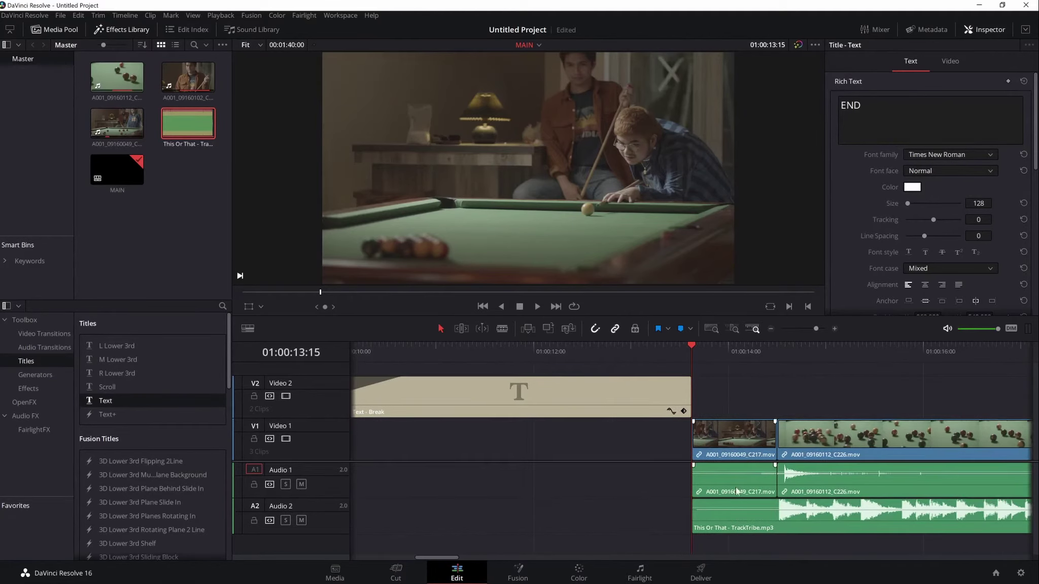
drag(731, 518, 739, 521)
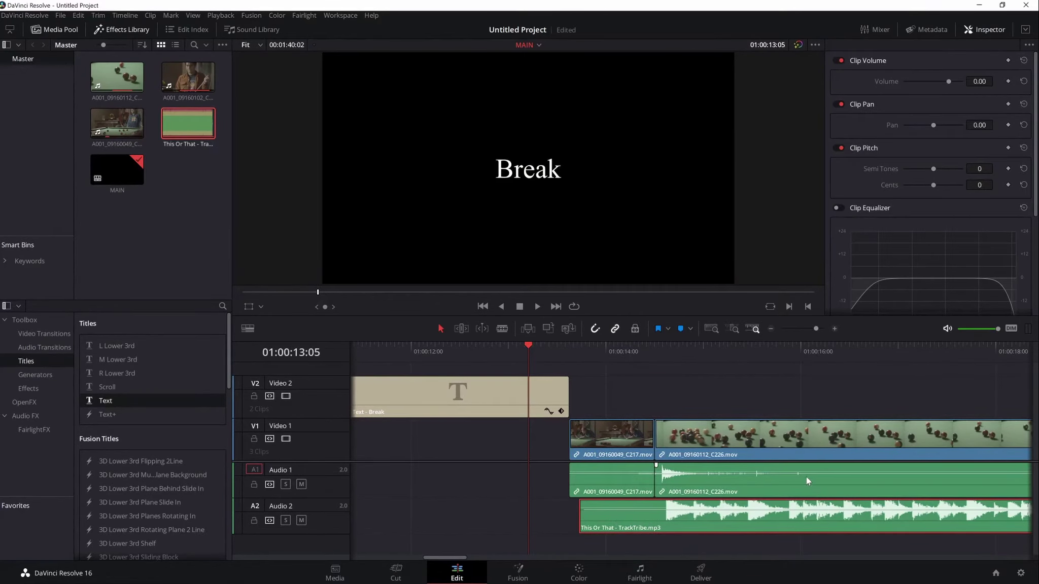
scroll(806, 478, right, 6)
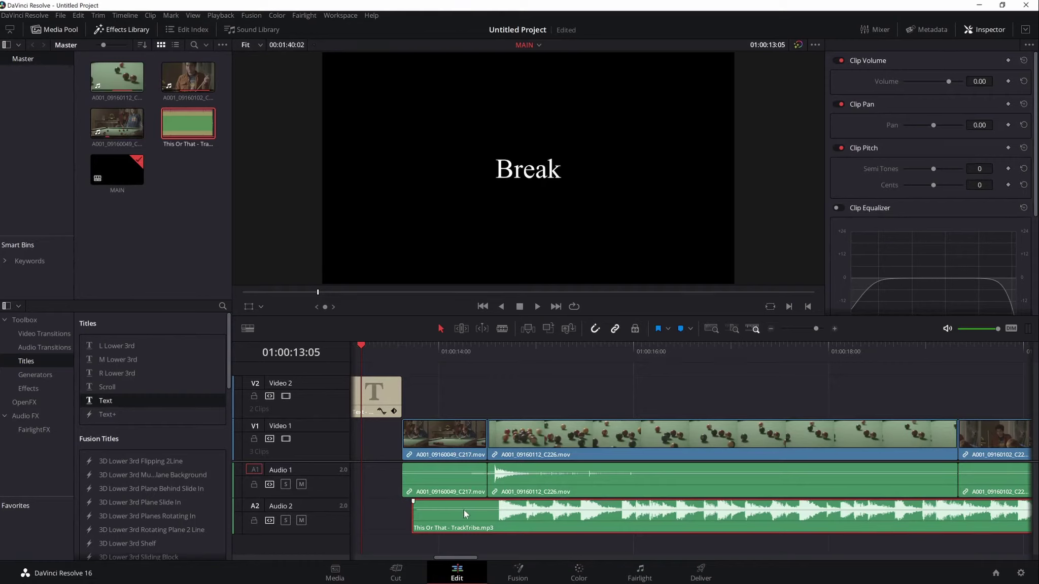
drag(464, 508, 521, 496)
Step: Blade the Audio 2 music where the END title ends and delete the leftover tail
click(462, 510)
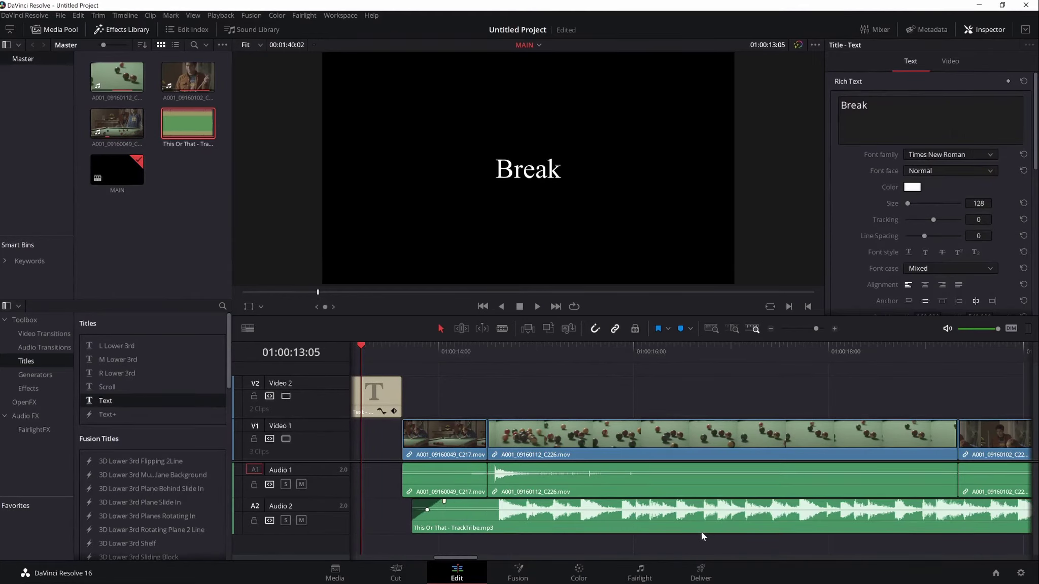
drag(822, 488, 481, 473)
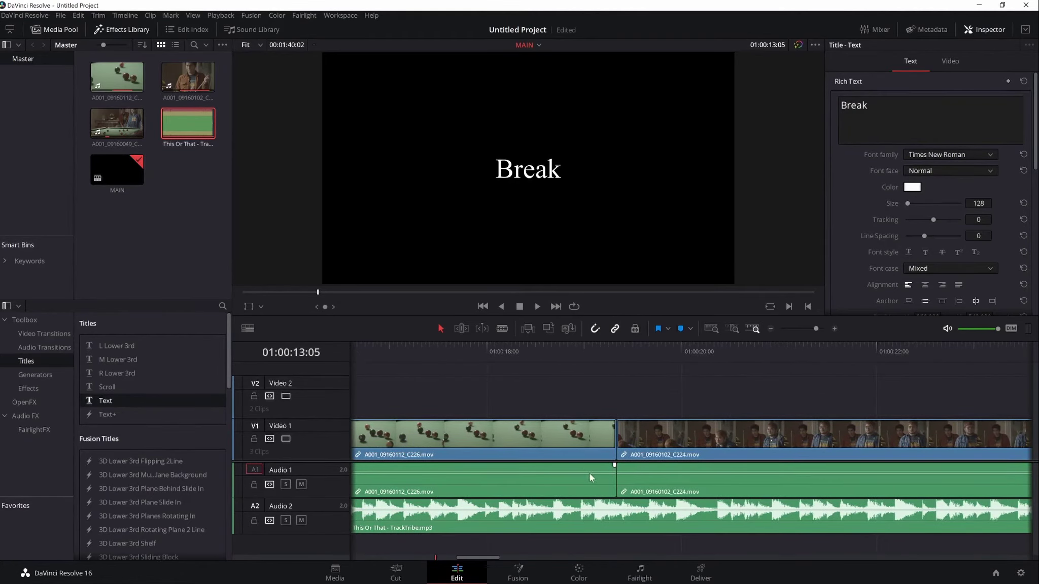
scroll(627, 474, down, 3)
drag(847, 473, 619, 486)
key(b)
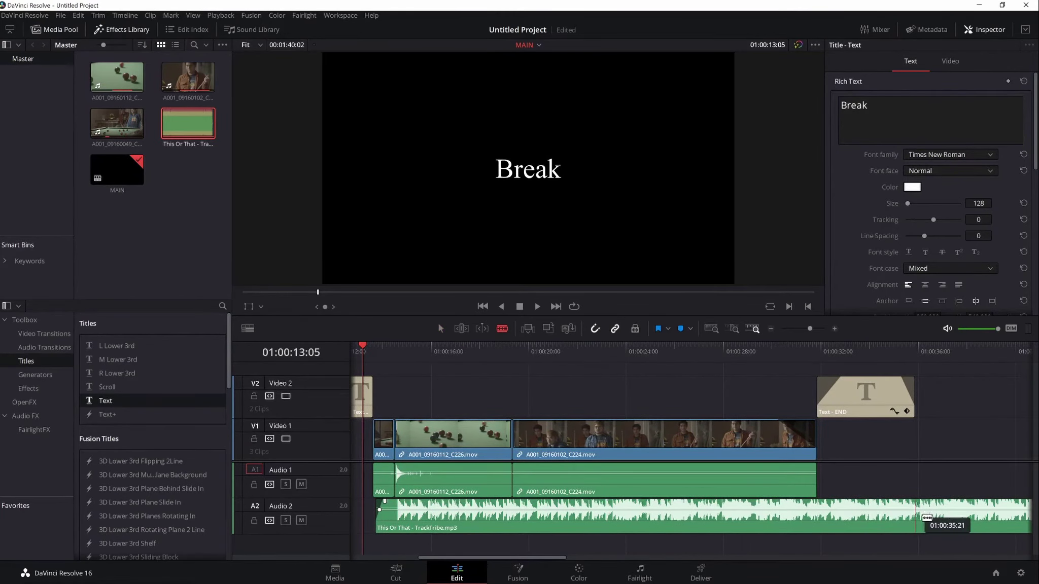
click(916, 512)
key(a)
click(953, 516)
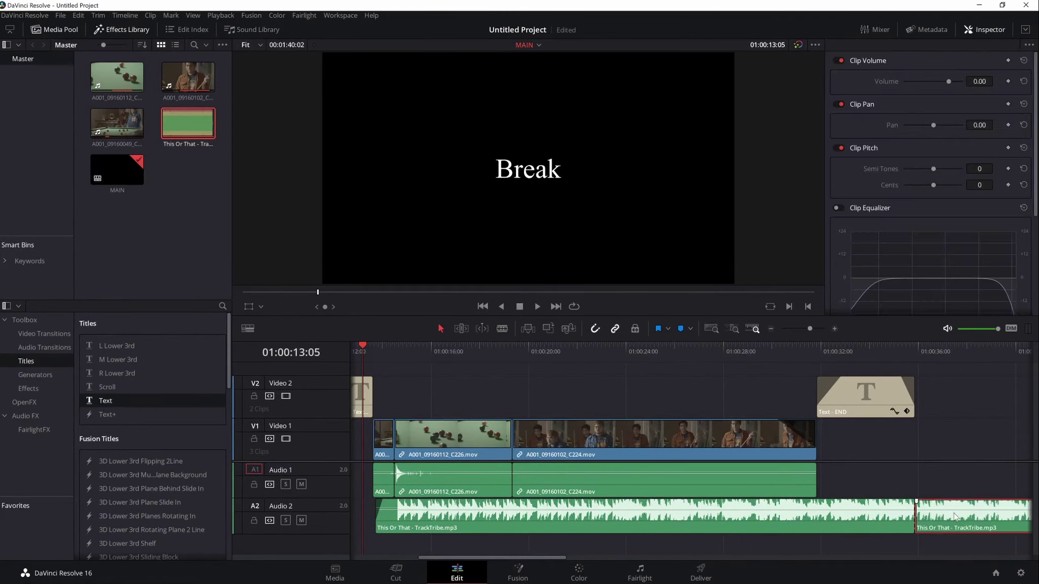
scroll(935, 469, right, 5)
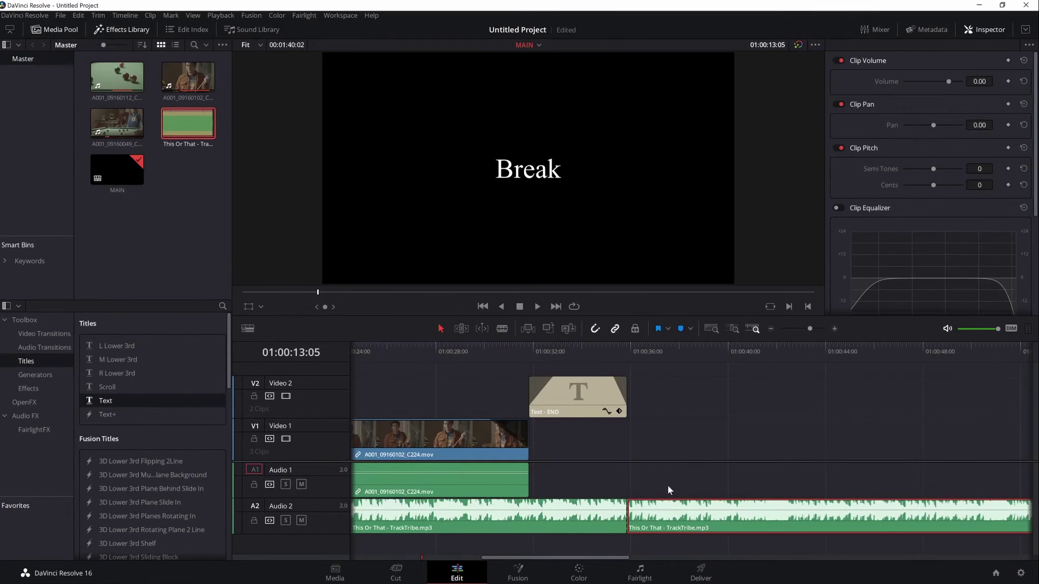
key(Delete)
Step: Add a short fade-out to the end of the music track
drag(627, 502, 609, 502)
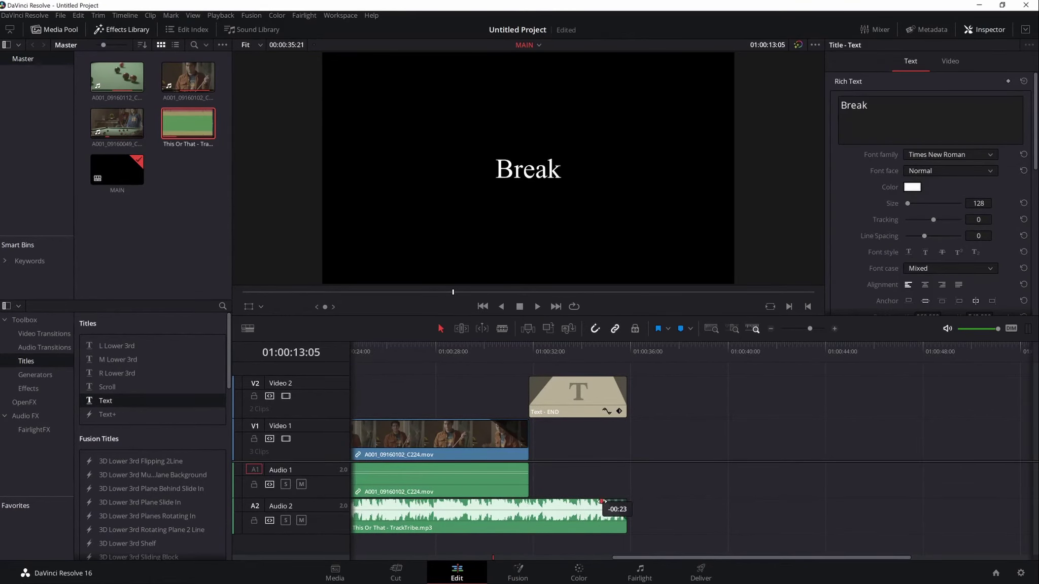
click(452, 355)
click(450, 357)
scroll(534, 376, left, 5)
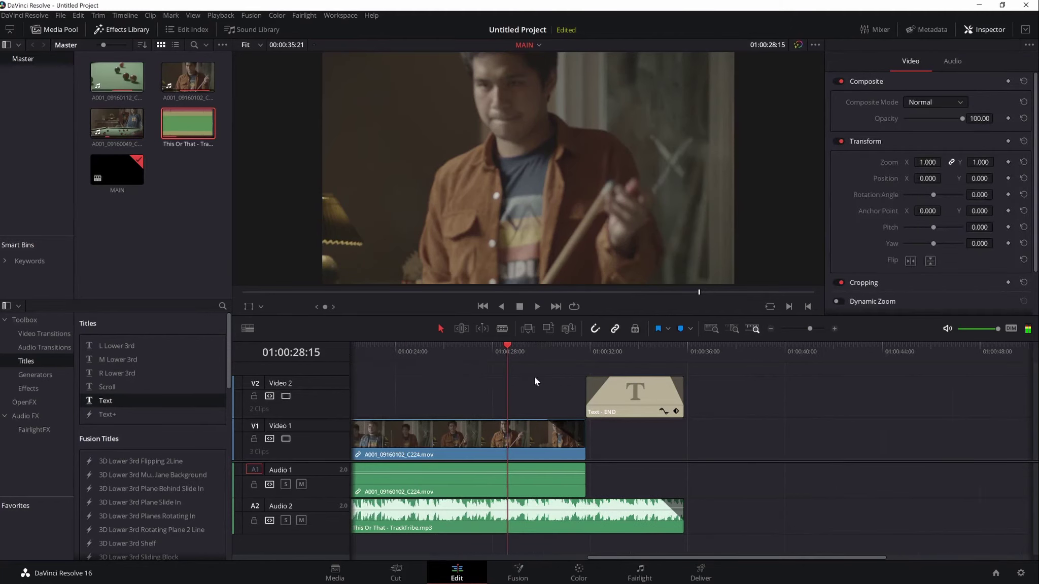
scroll(603, 368, down, 2)
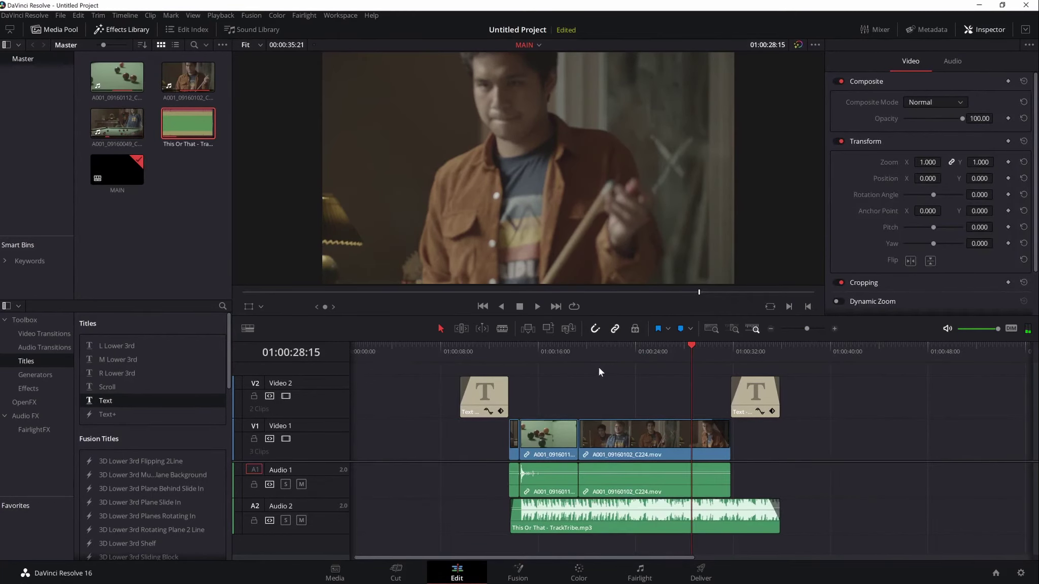
click(459, 354)
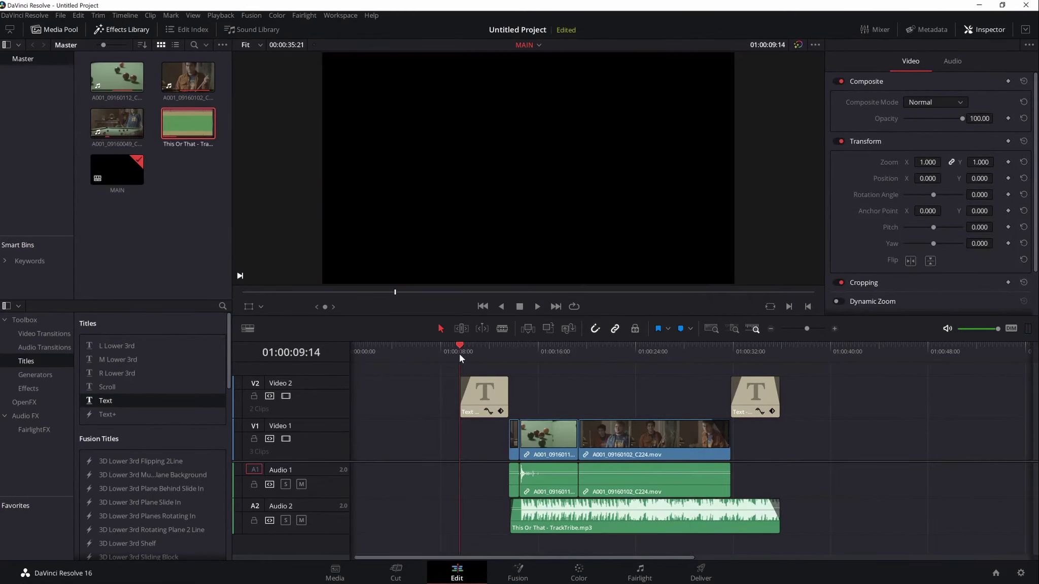
key(space)
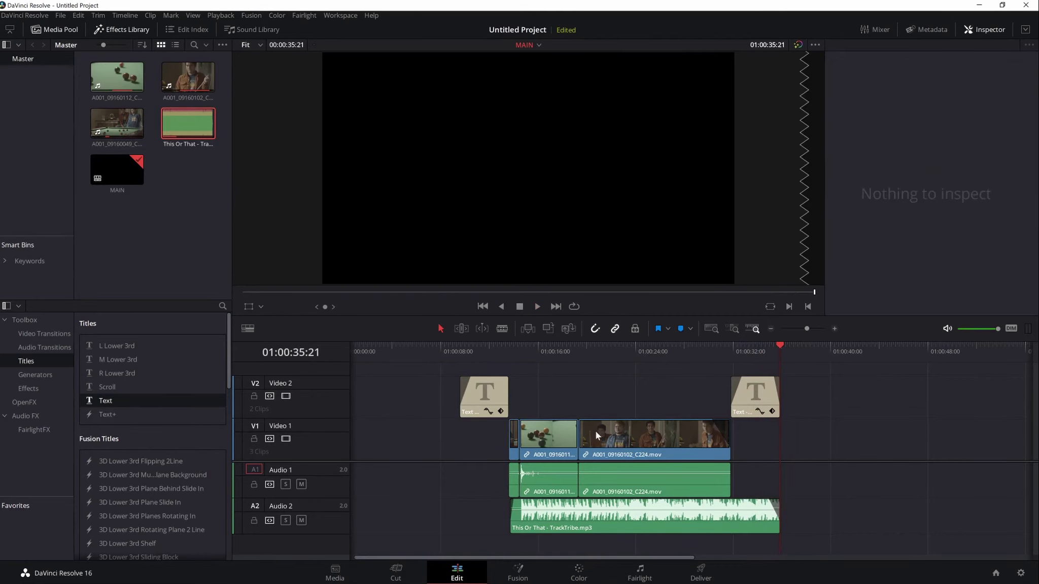
Step: Move all clips to start at 01:00:00:00, deselect them, and switch to the Color page
key(ctrl+a)
drag(612, 440, 453, 438)
click(358, 350)
drag(358, 350, 333, 349)
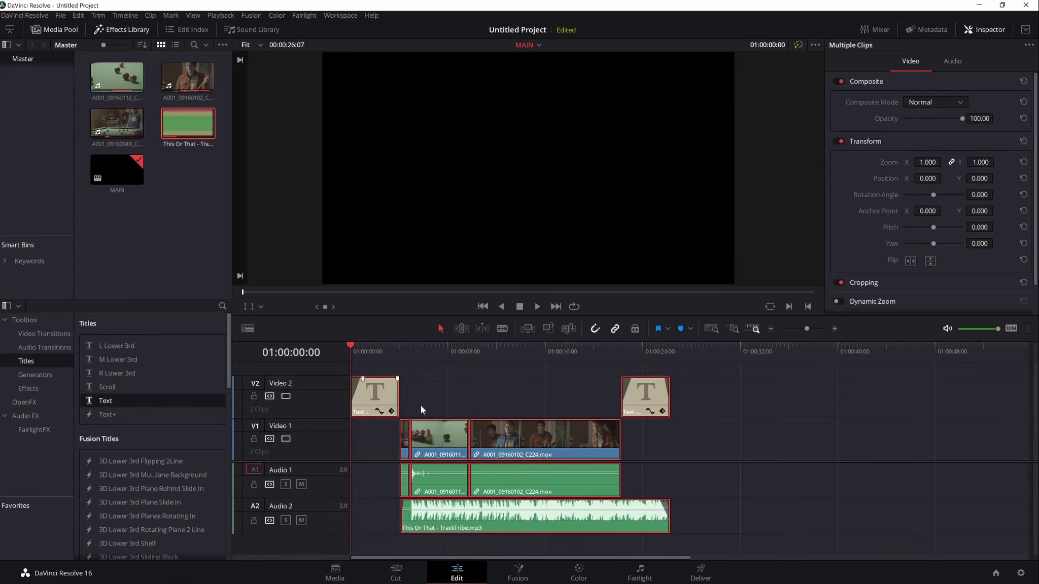
drag(517, 443, 518, 395)
click(518, 394)
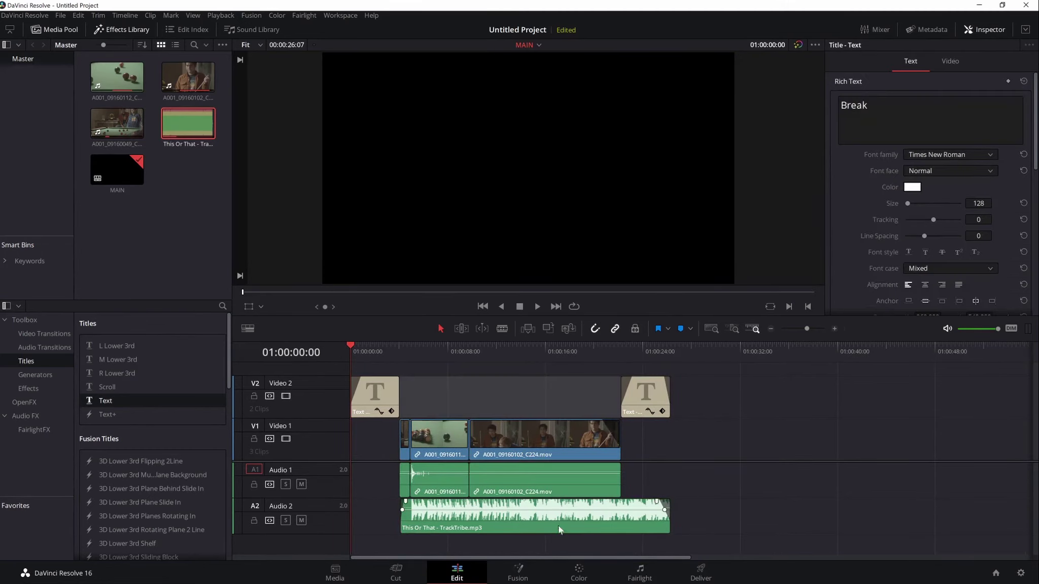
click(578, 570)
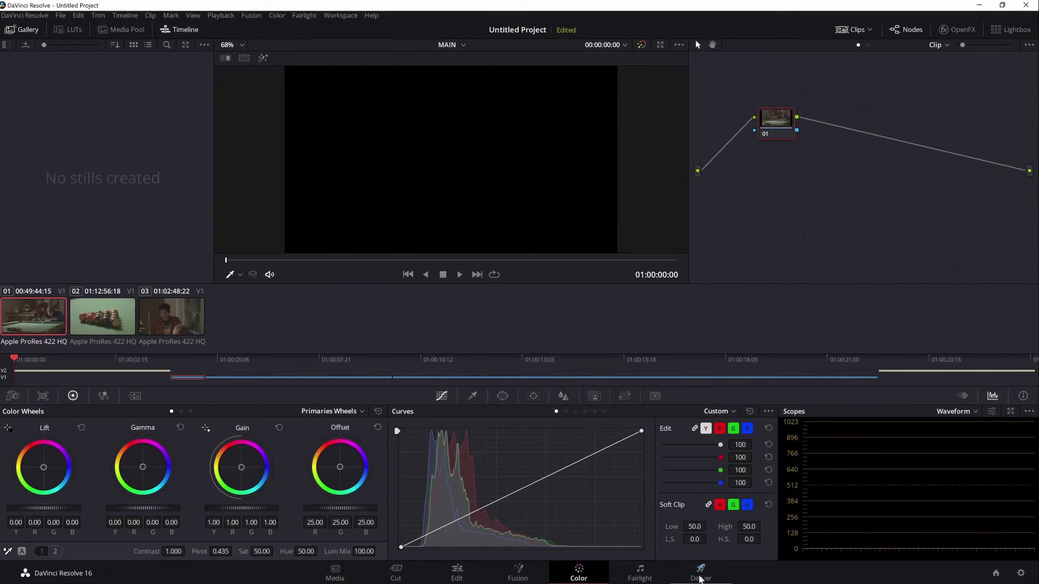
Step: On the Deliver page, name the render file Break and set the format to MP4 (H.264)
click(700, 573)
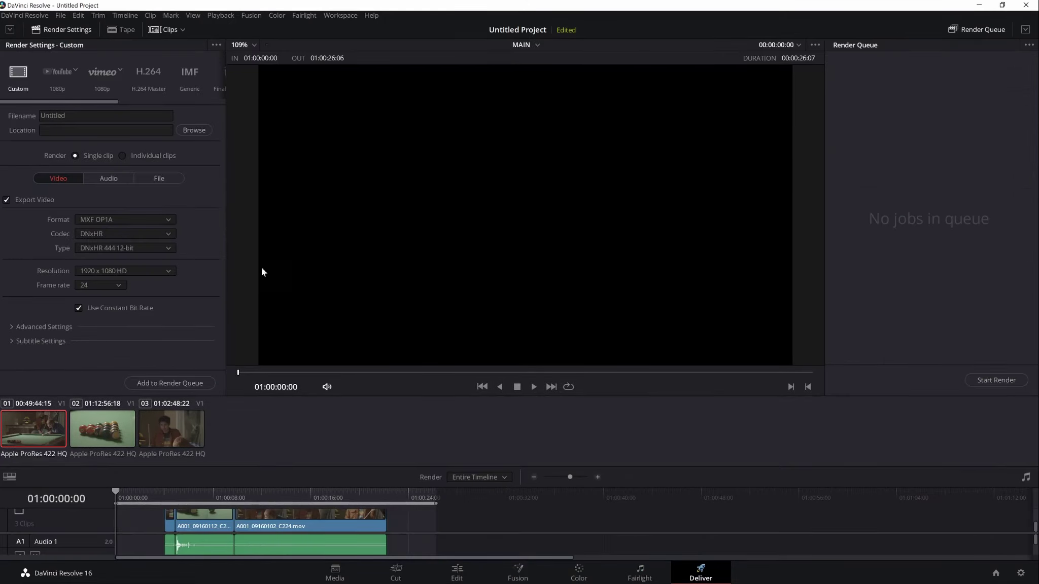
drag(81, 103, 186, 117)
drag(148, 106, 62, 96)
click(50, 116)
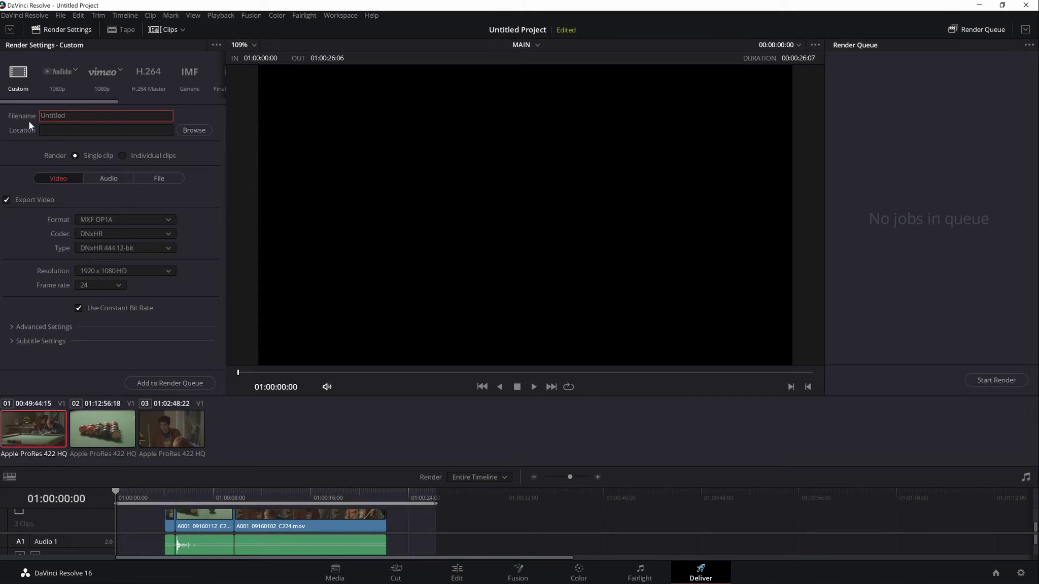
key(ctrl+a)
text(Break)
click(111, 220)
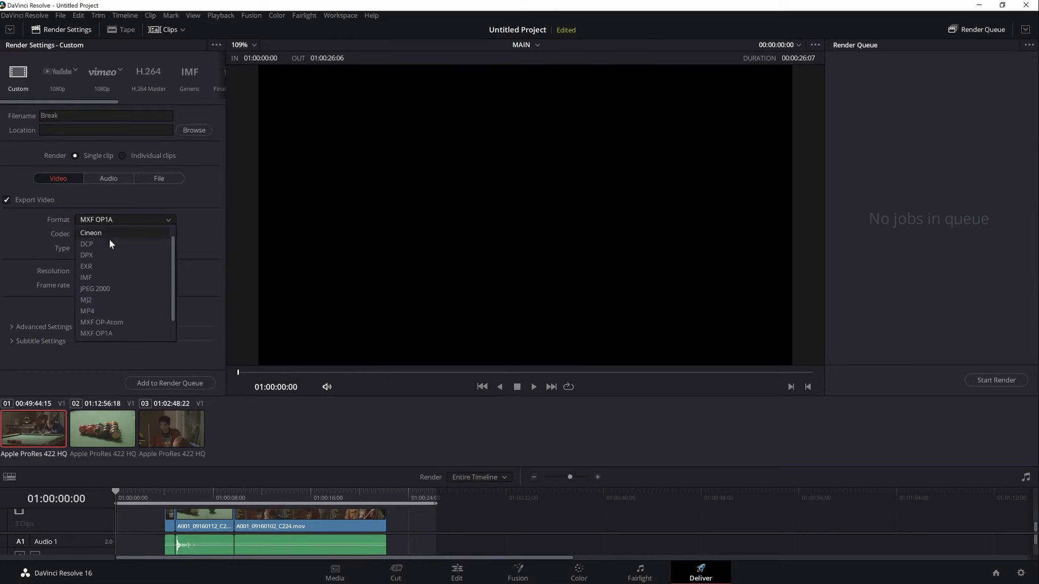
click(97, 305)
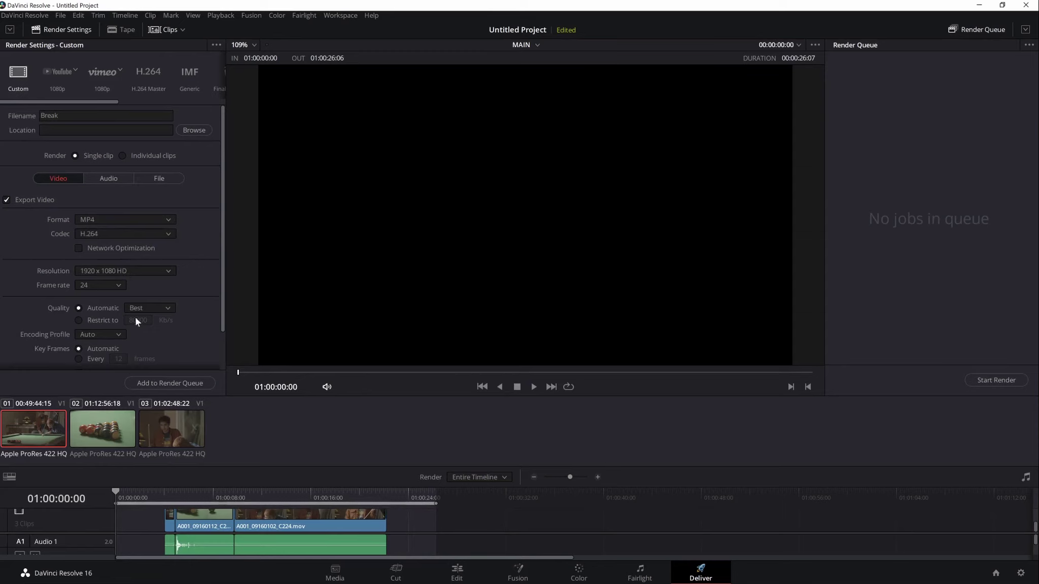
scroll(224, 271, down, 2)
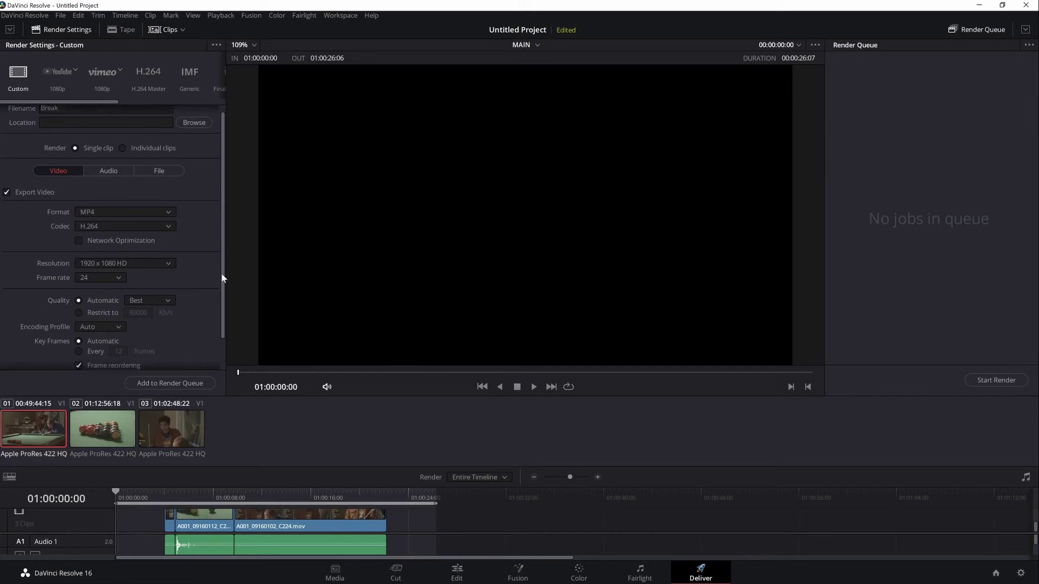
scroll(221, 250, up, 2)
mouse_move(222, 273)
mouse_down()
mouse_move(222, 323)
mouse_move(228, 257)
mouse_up()
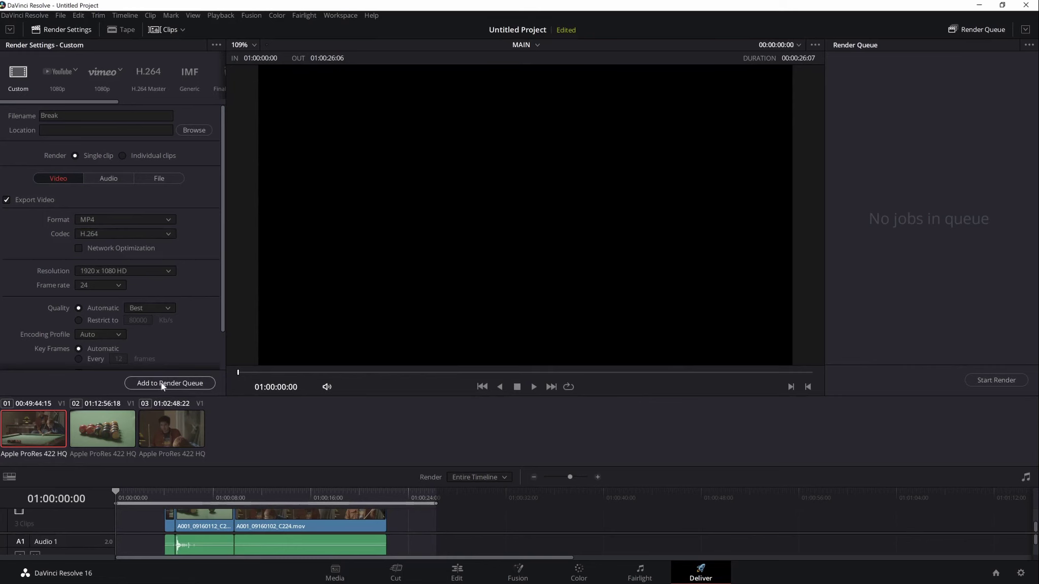
Step: Add the Break.mp4 job to the render queue, saving it to the Videos folder
click(161, 382)
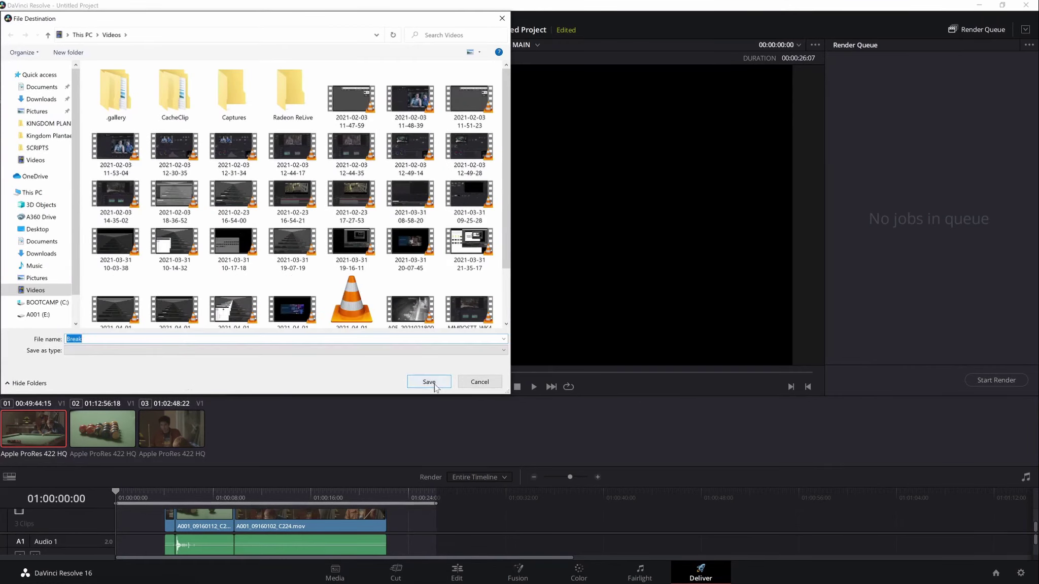
click(435, 386)
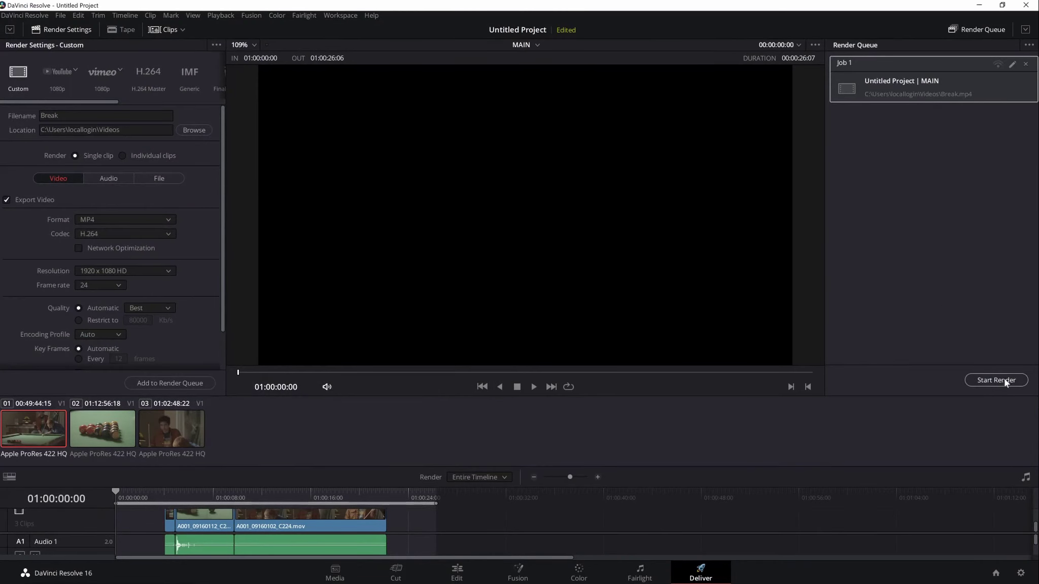
Step: Go back to the Edit page, scrub the MAIN timeline, and play it from about 01:00:07:05
click(574, 575)
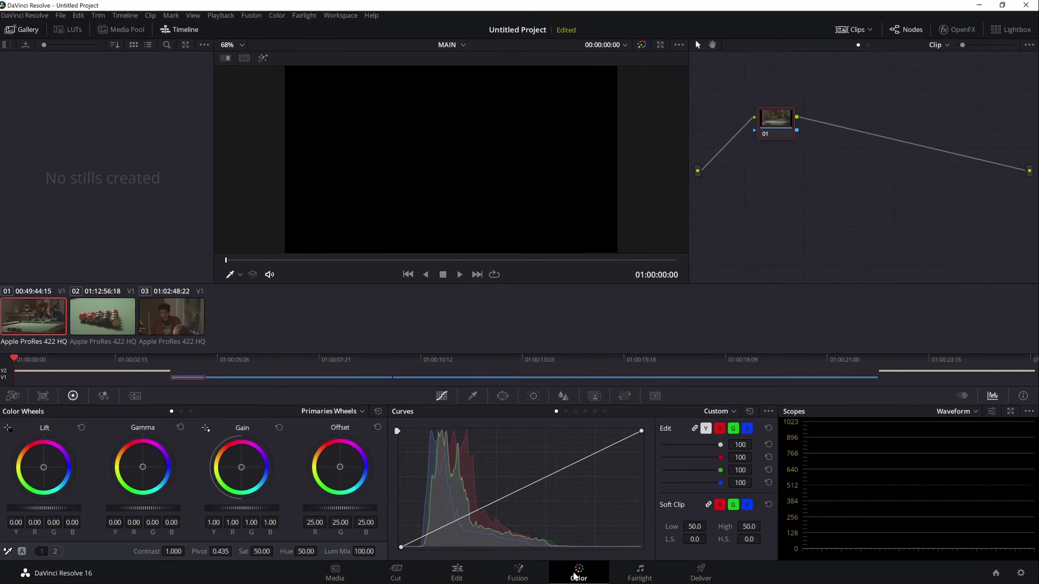
click(481, 575)
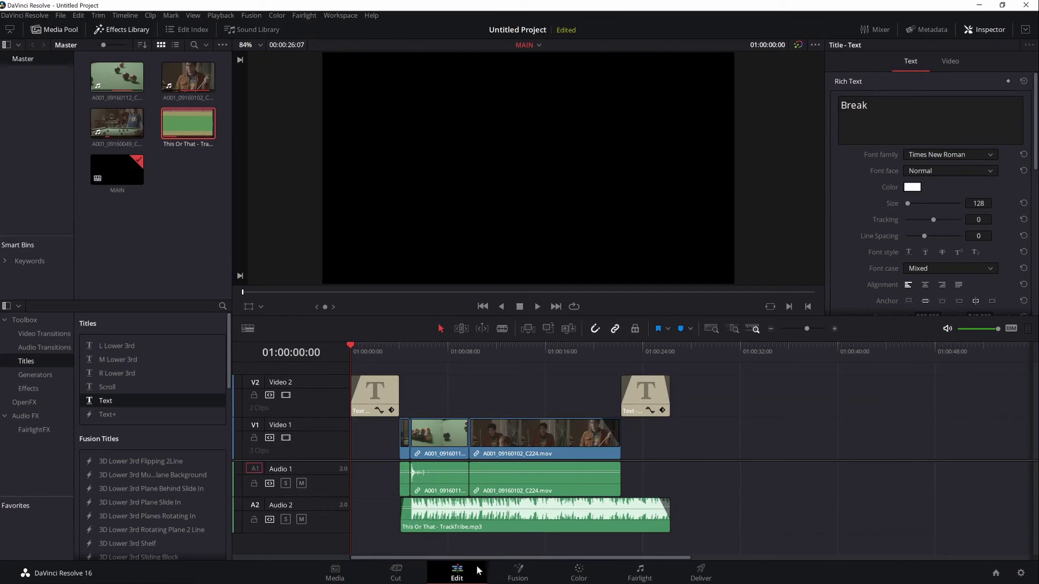
drag(391, 349, 534, 365)
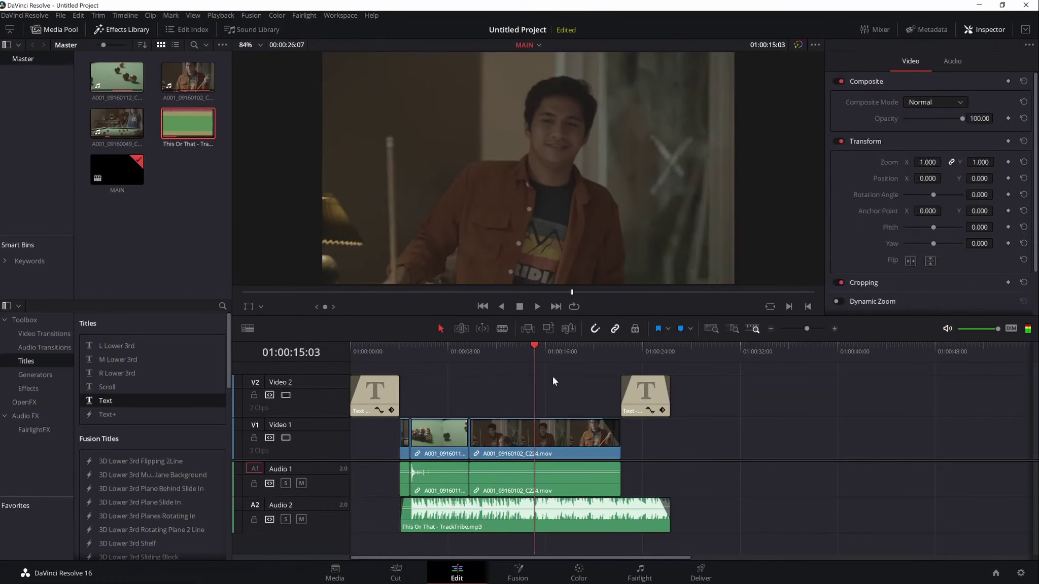
click(437, 360)
key(space)
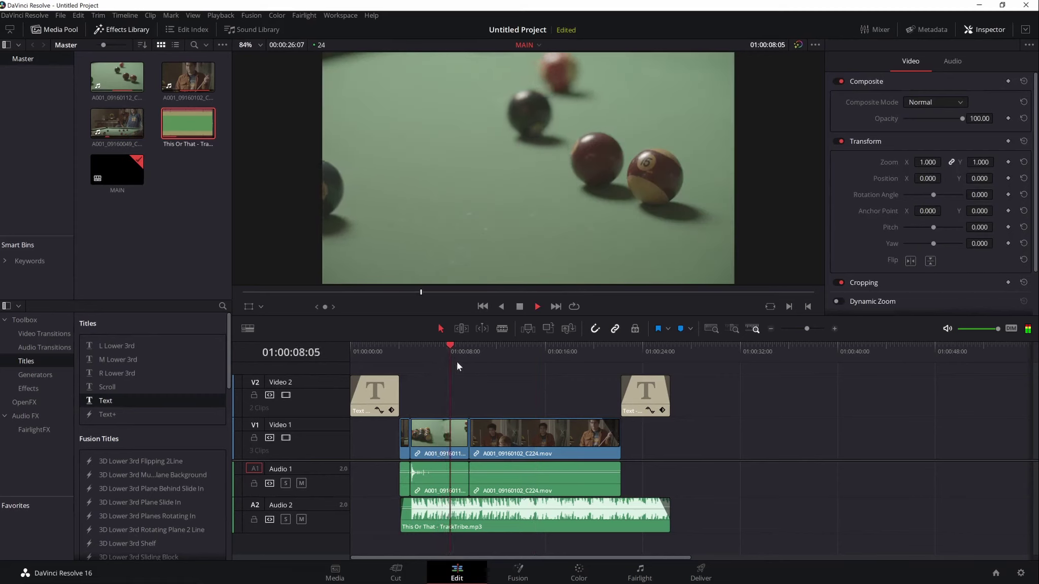